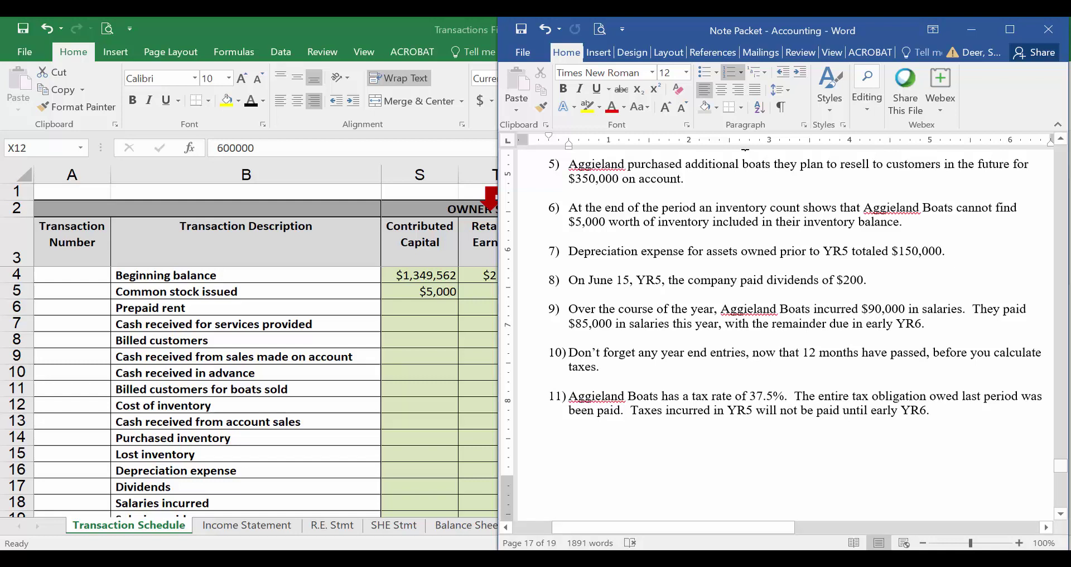
Record 350000 in the Inventory column for the Purchased inventory row of the Excel transaction schedule (F14).
drag(887, 150, 946, 150)
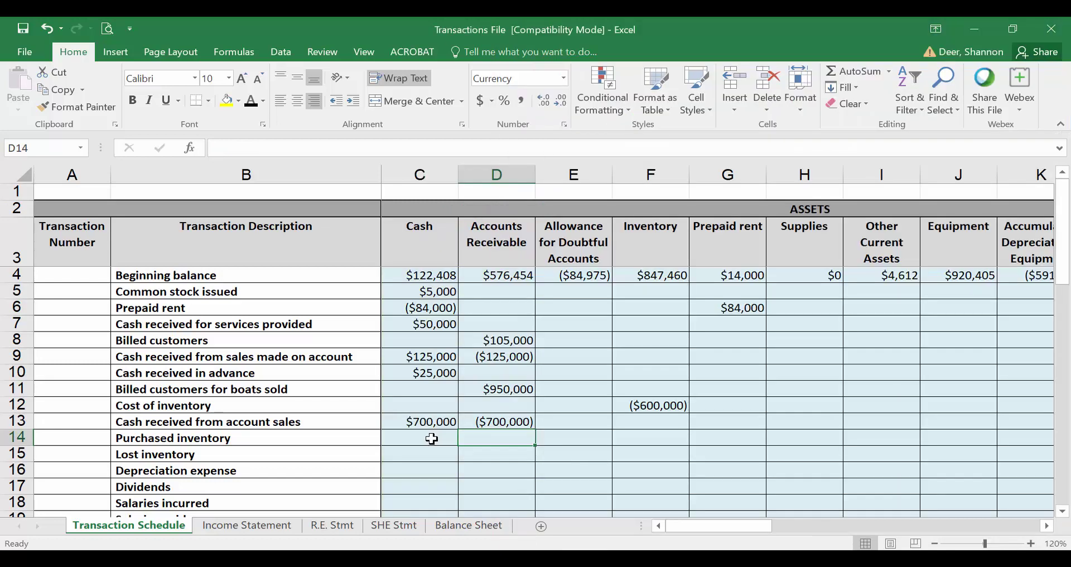
click(627, 438)
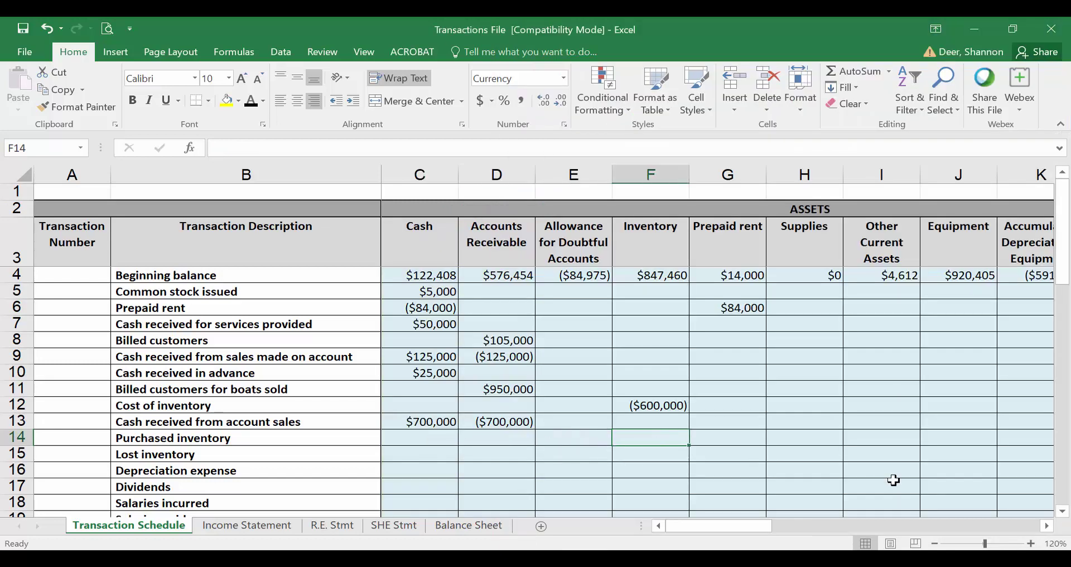
text(350000)
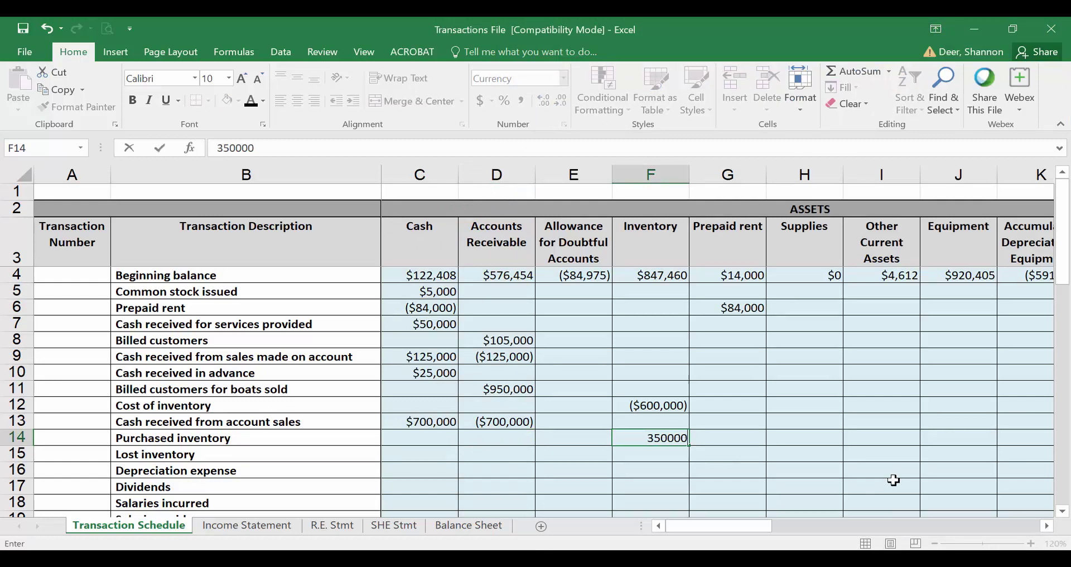
key(Return)
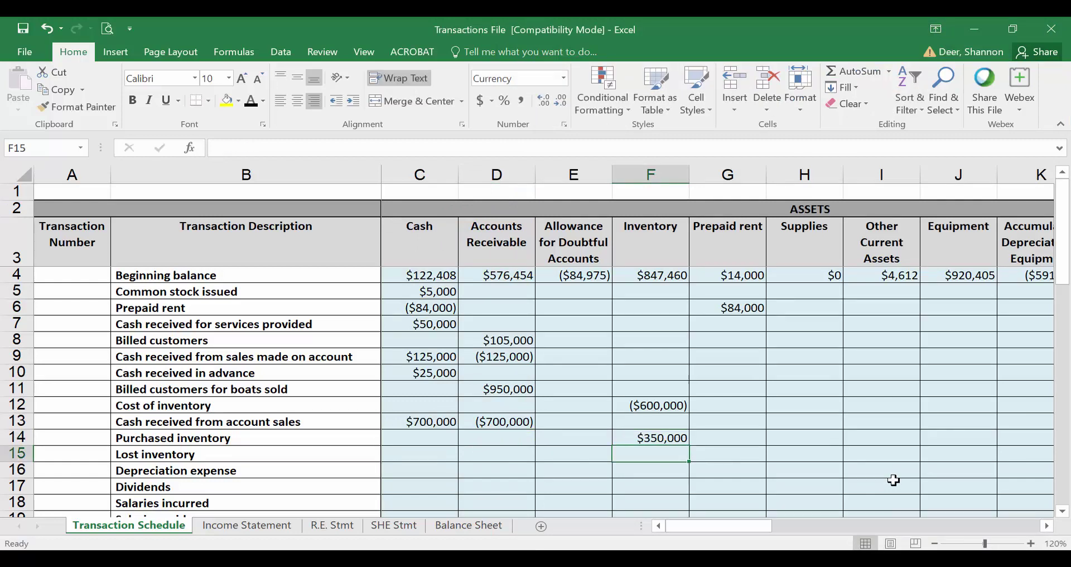
key(Up)
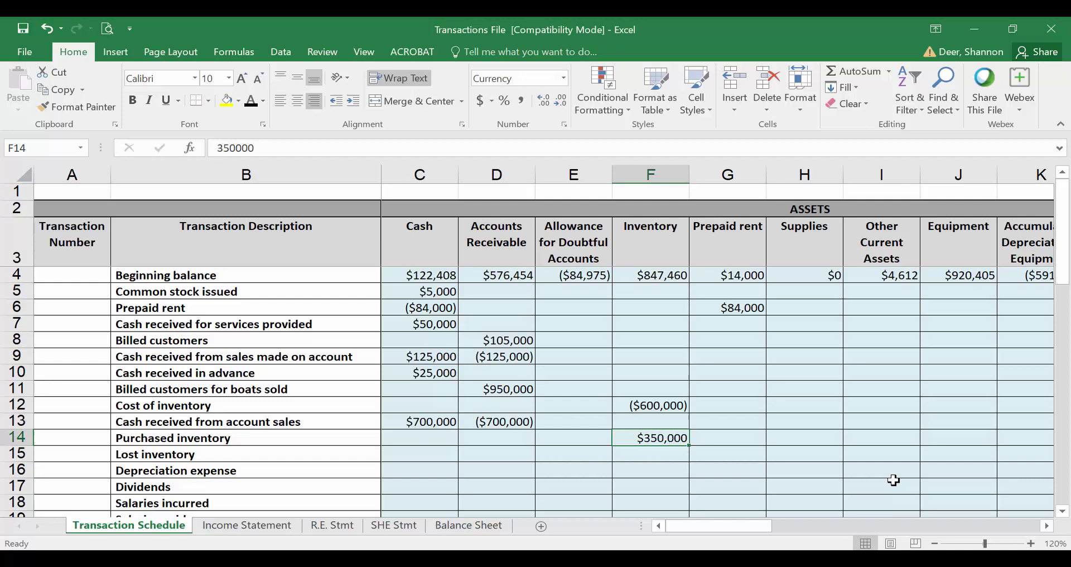
Record the matching 350000 in the Accounts payable column for the Purchased inventory row (N14).
key(Right)
key(Right)
key(Right)
key(Right)
key(Right)
key(Right)
key(Right)
key(Right)
key(Right)
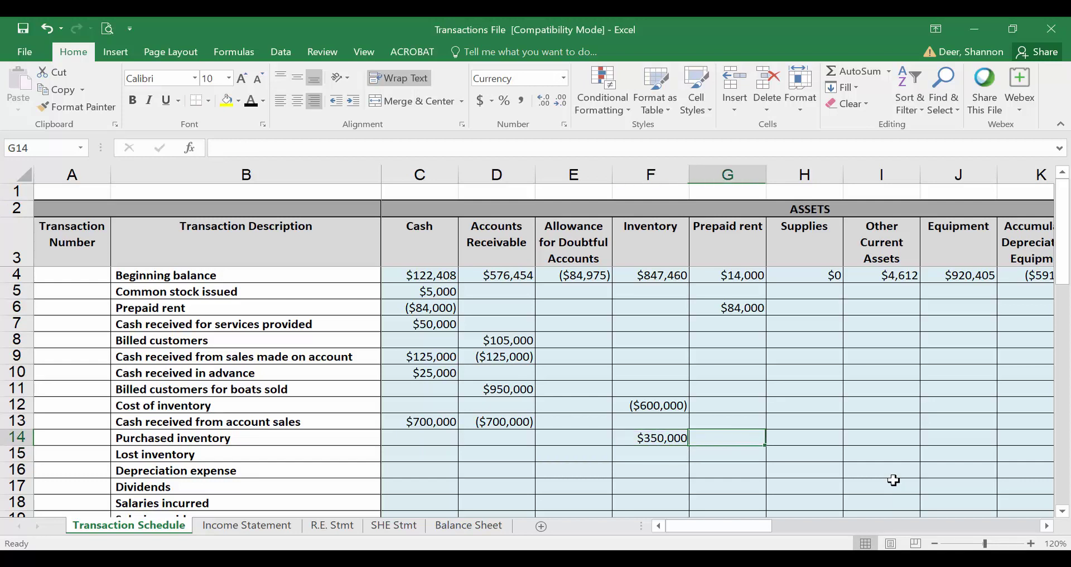
key(Right)
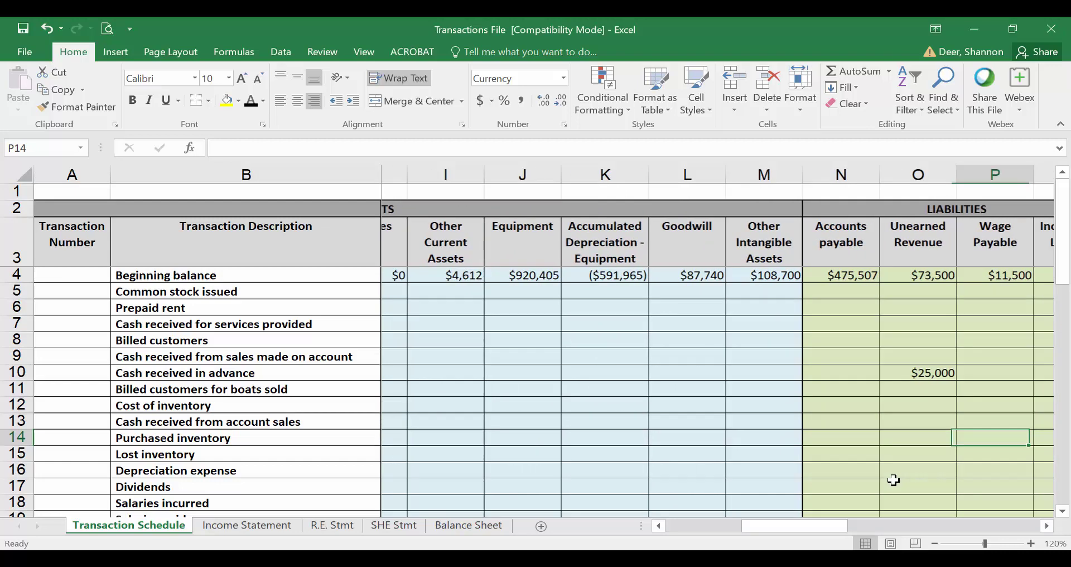
key(Left)
key(Left)
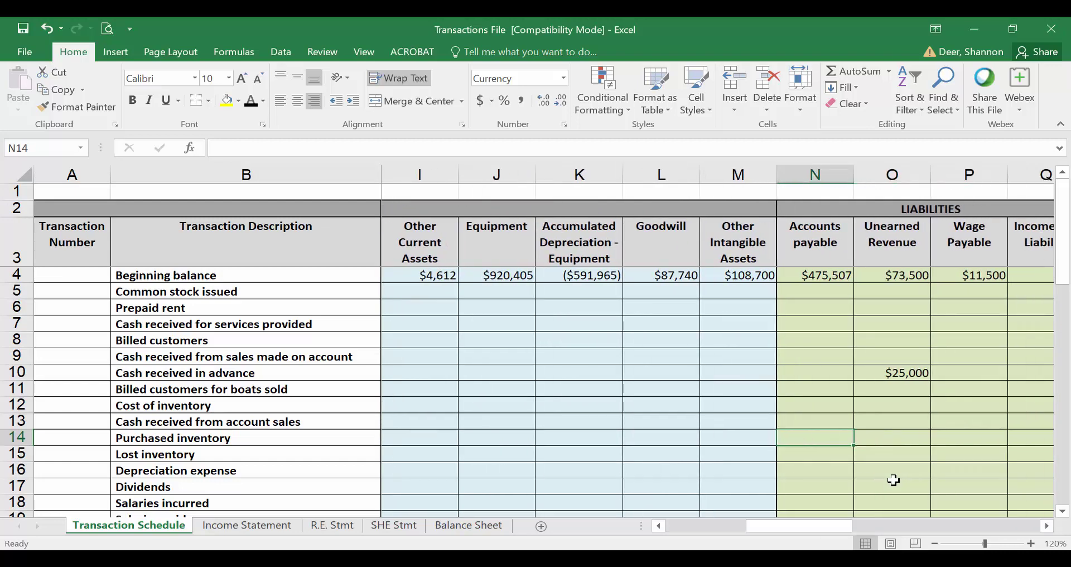
text(350000)
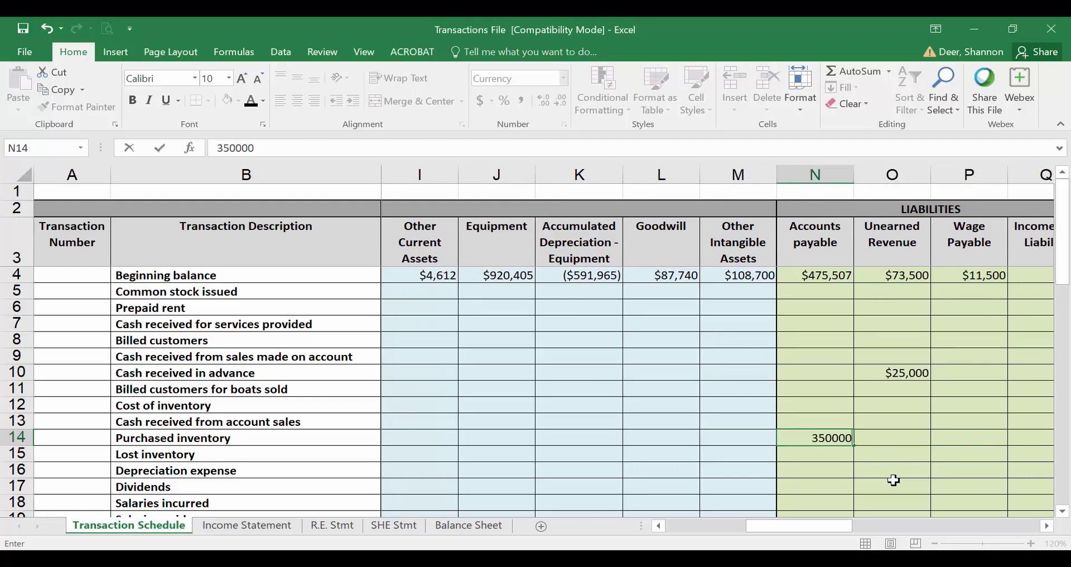
key(Return)
key(Up)
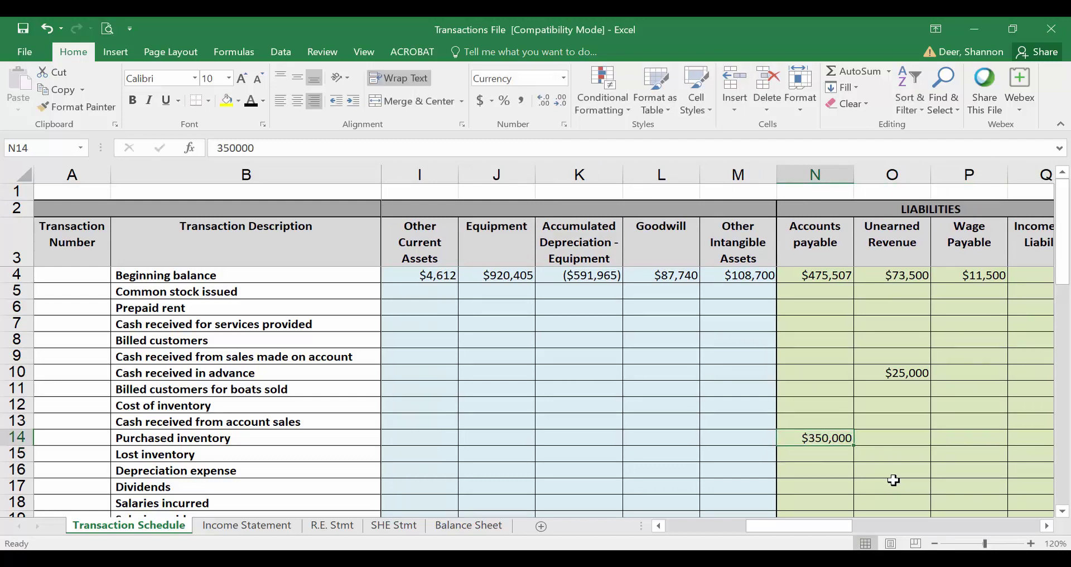
Check transaction 6 in the Word note packet and record -5000 under Inventory for the Lost inventory row (F15) in Excel.
key(Left)
key(Left)
key(Left)
key(Left)
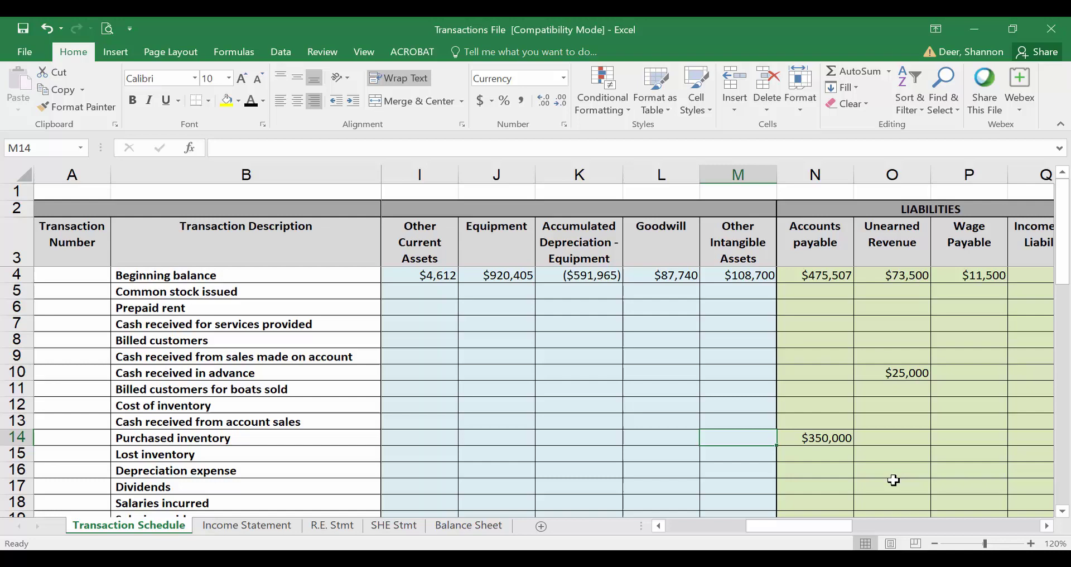
key(Home)
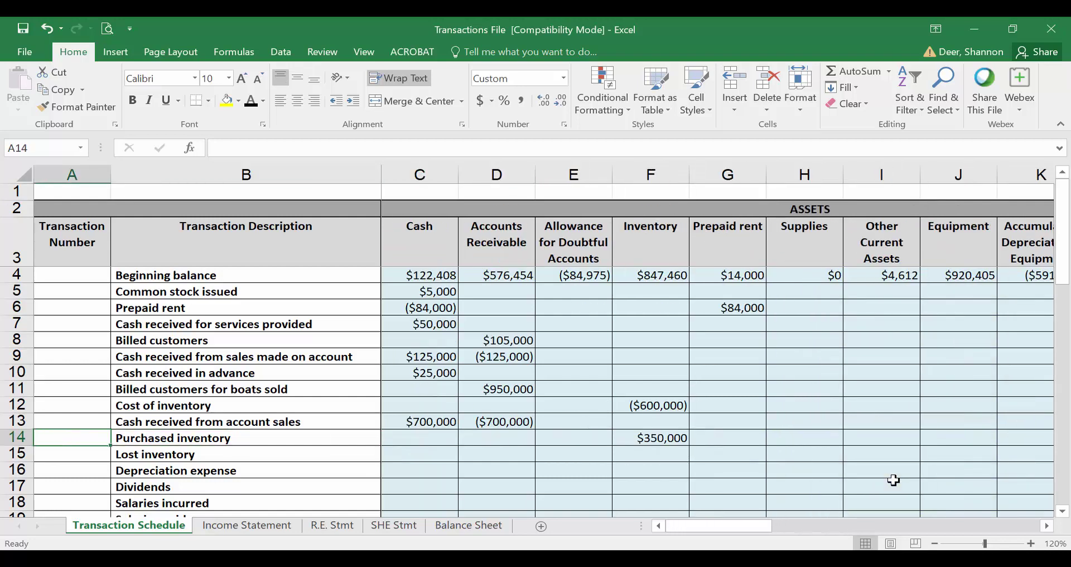
key(Right)
key(Right)
key(alt+Tab)
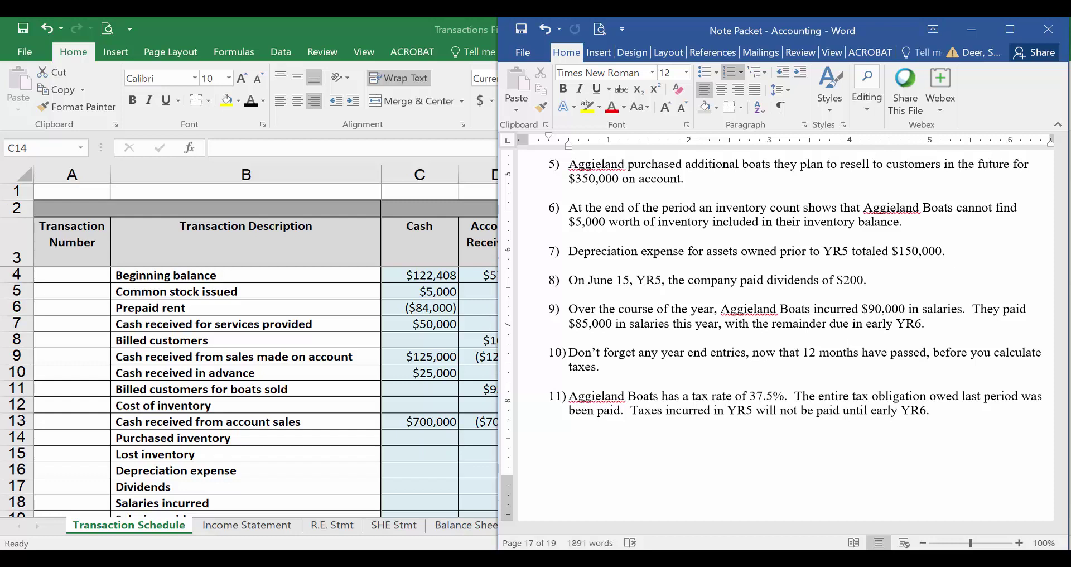
key(alt+Tab)
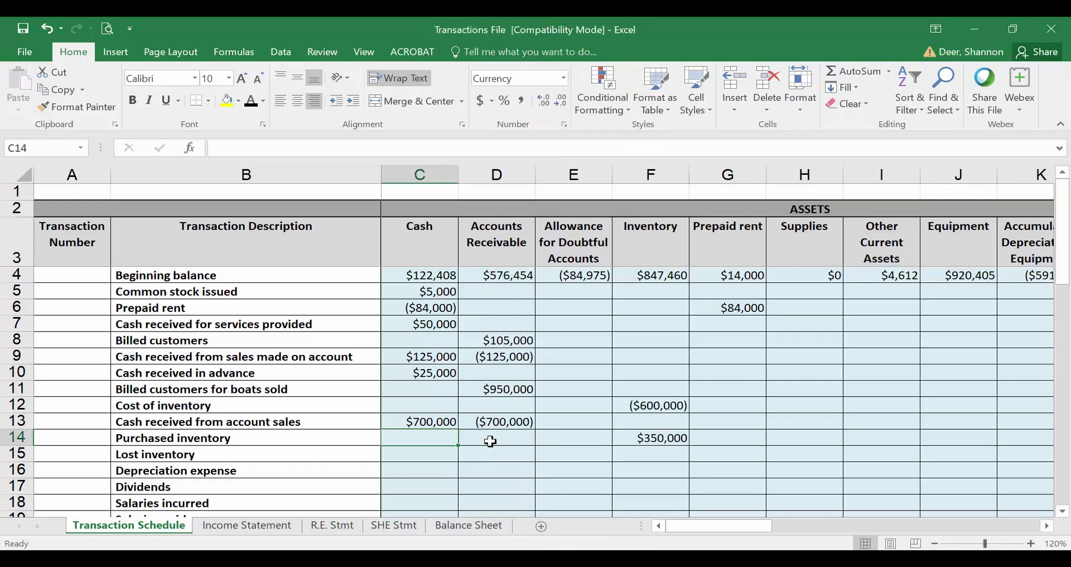
key(Down)
key(Right)
key(Right)
key(Right)
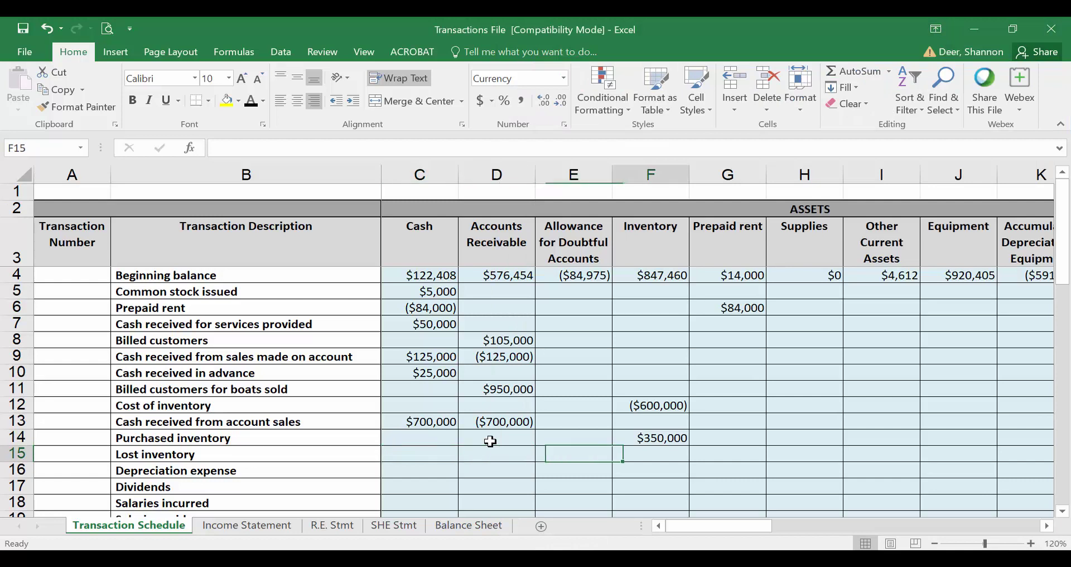
text(-5000)
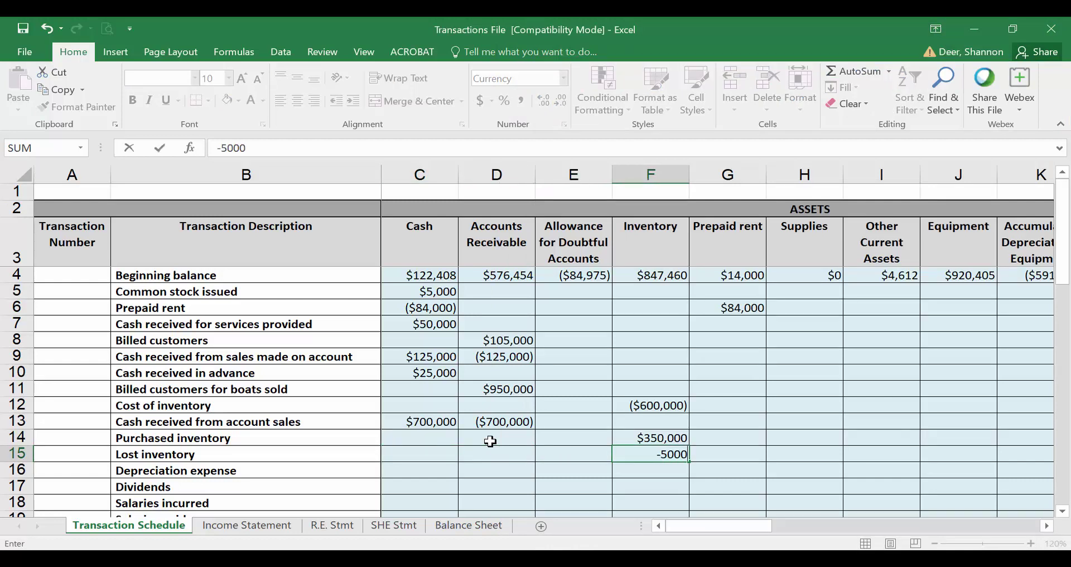
key(Return)
key(Up)
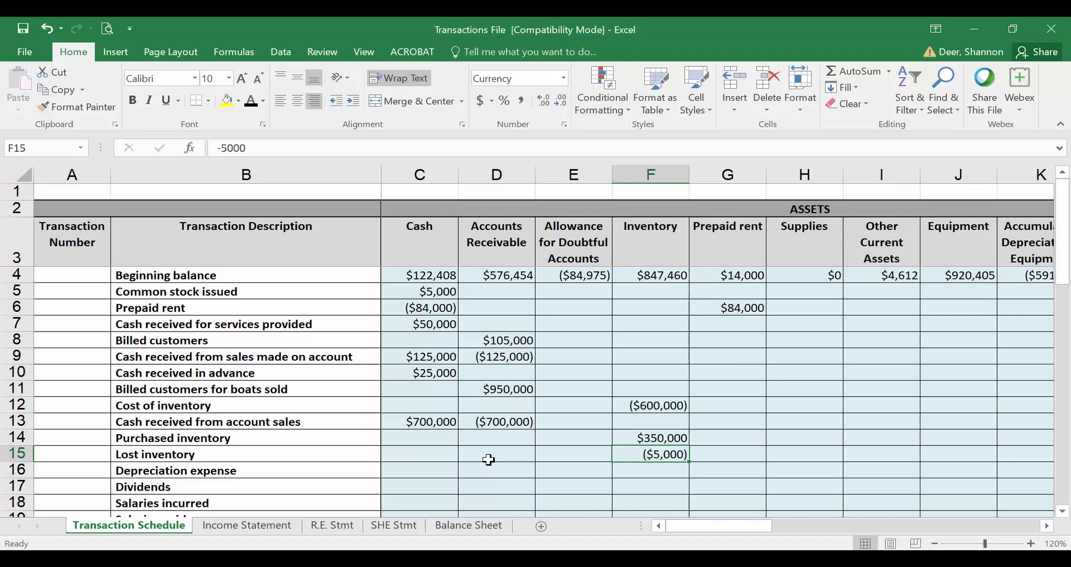
Record 5000 under Other Expenses/Losses for the Lost inventory row (AA15) and inspect that row's Net Income formula.
key(Right)
key(Right)
key(Right)
key(Right)
key(Right)
key(Right)
key(Right)
key(Right)
key(Right)
key(Right)
key(Right)
key(Right)
key(Right)
key(Right)
key(Right)
key(Right)
key(Right)
key(Right)
key(Right)
key(Right)
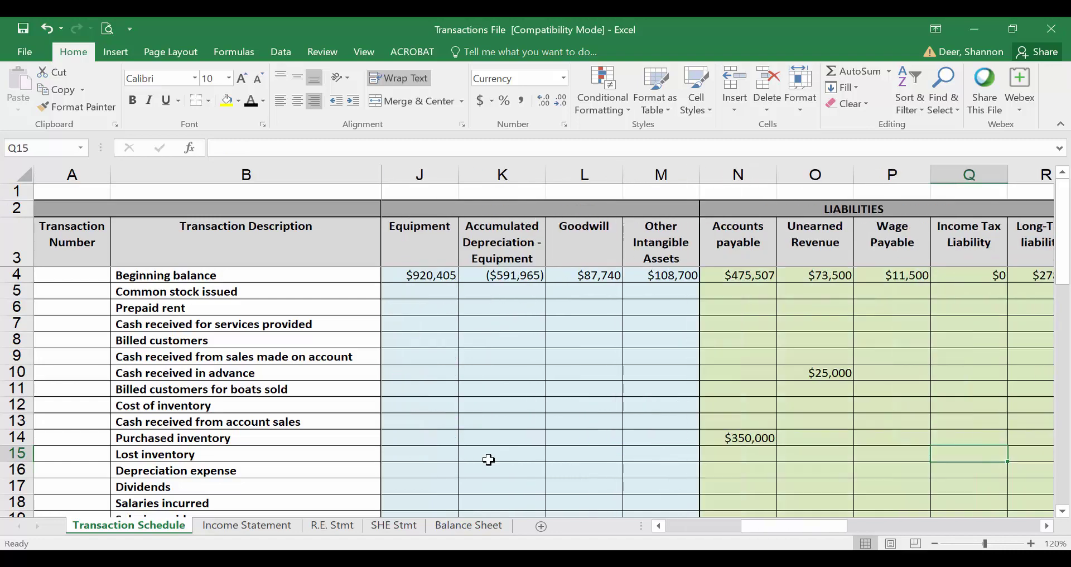
key(Left)
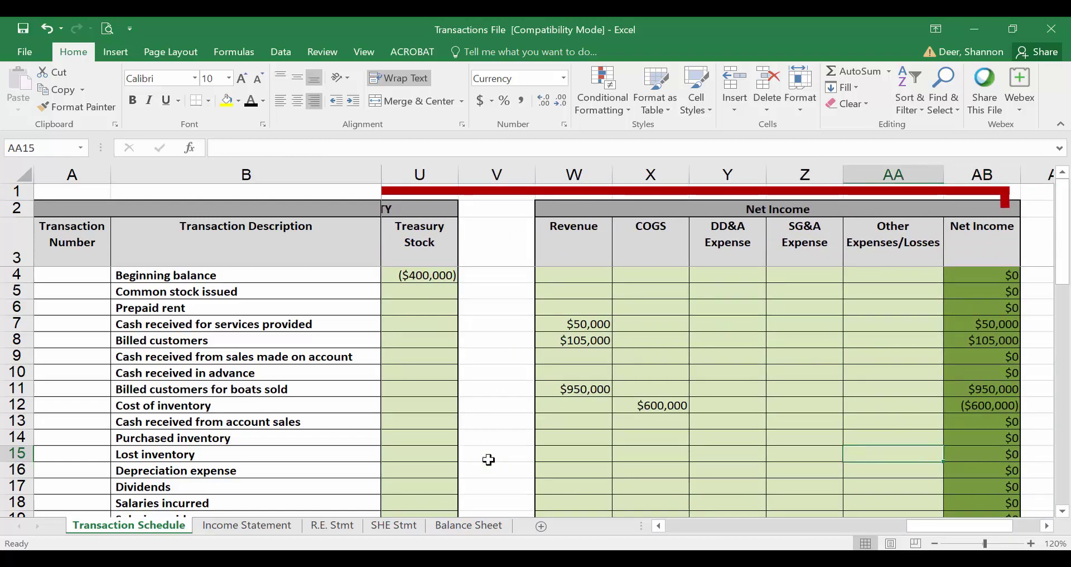
text(5000)
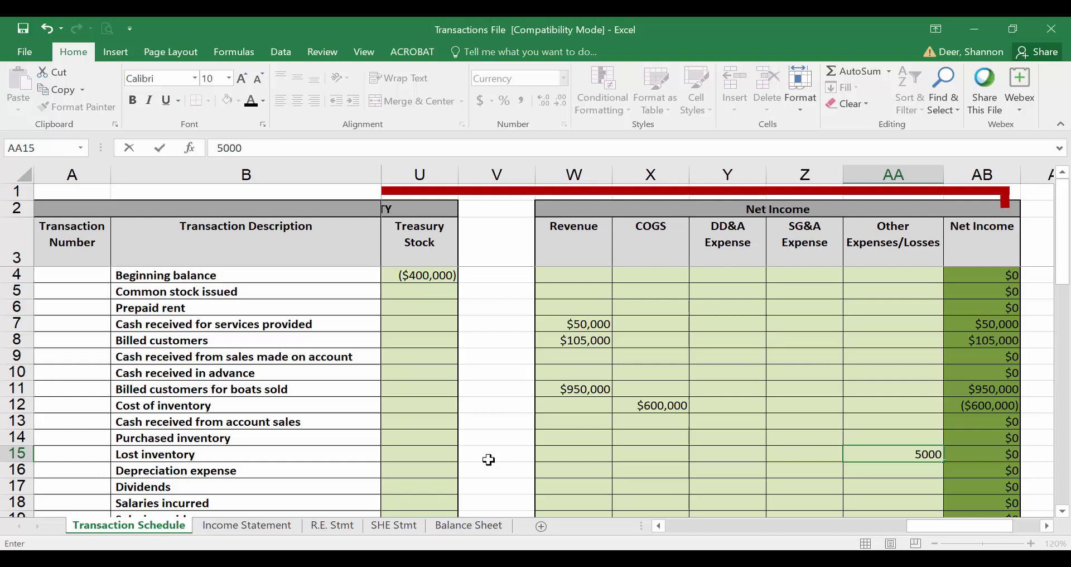
key(ctrl+Return)
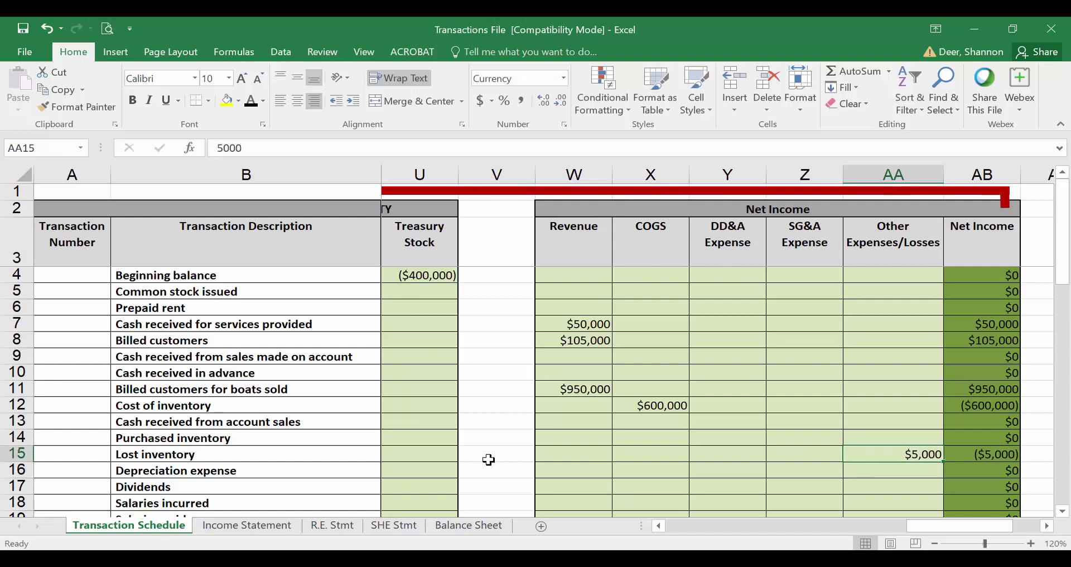
click(973, 453)
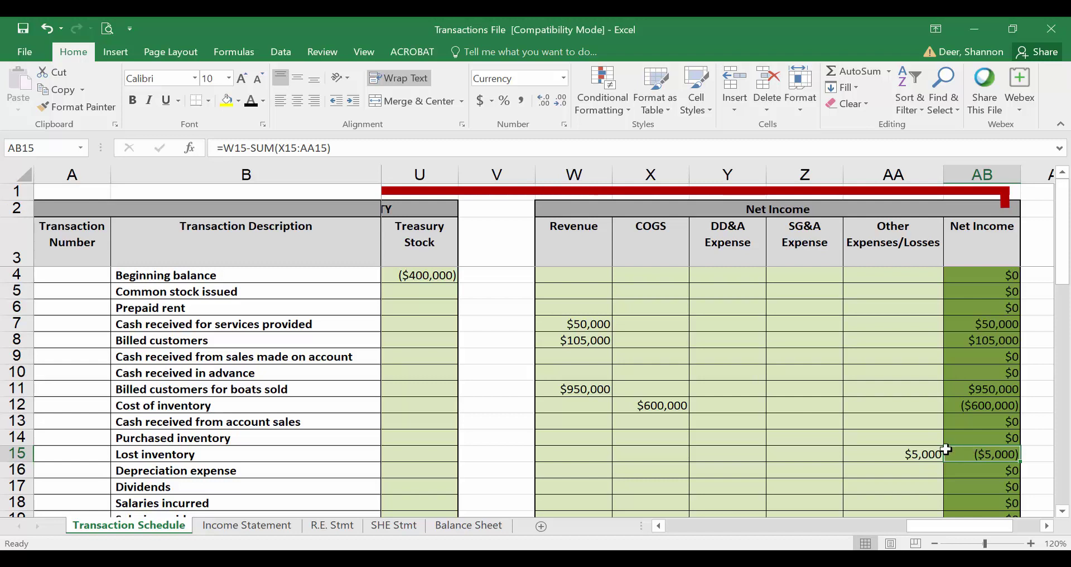
key(Left)
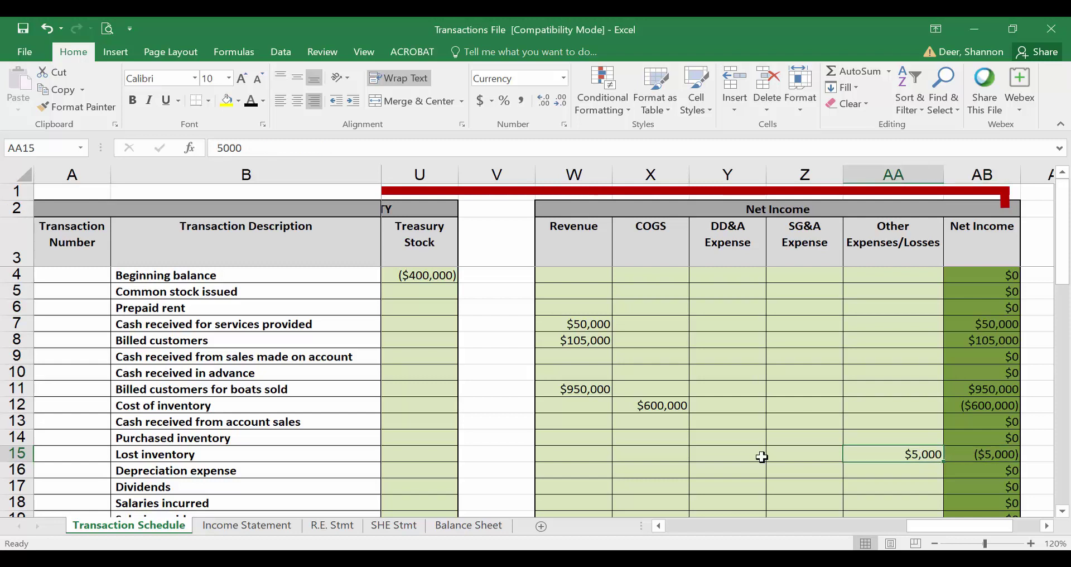
Check transaction 7 in the Word note packet and record 150000 as DD&A Expense for the Depreciation expense row (Y16) in Excel.
key(alt+Tab)
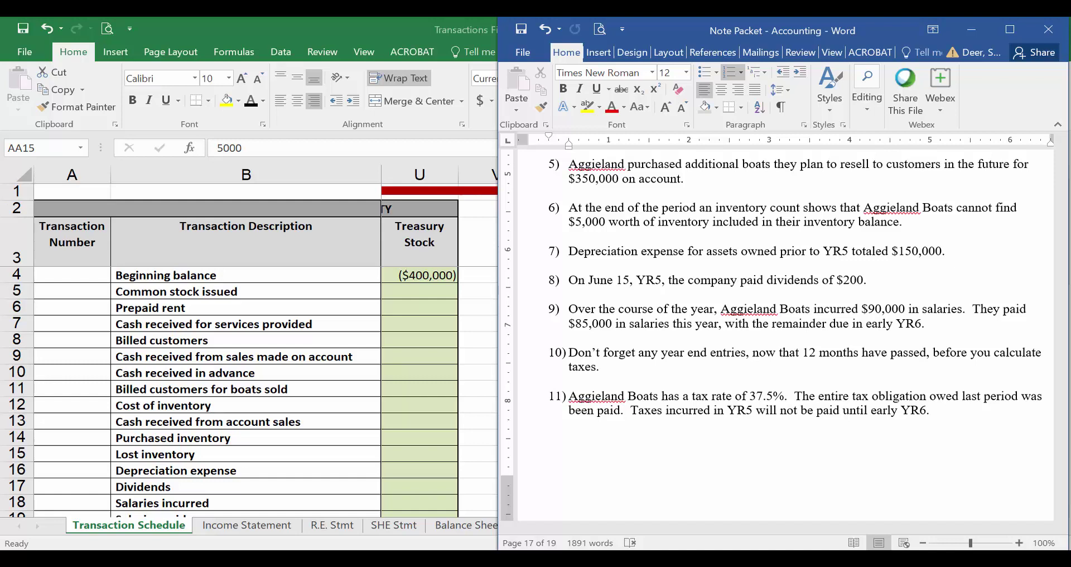
key(alt+Tab)
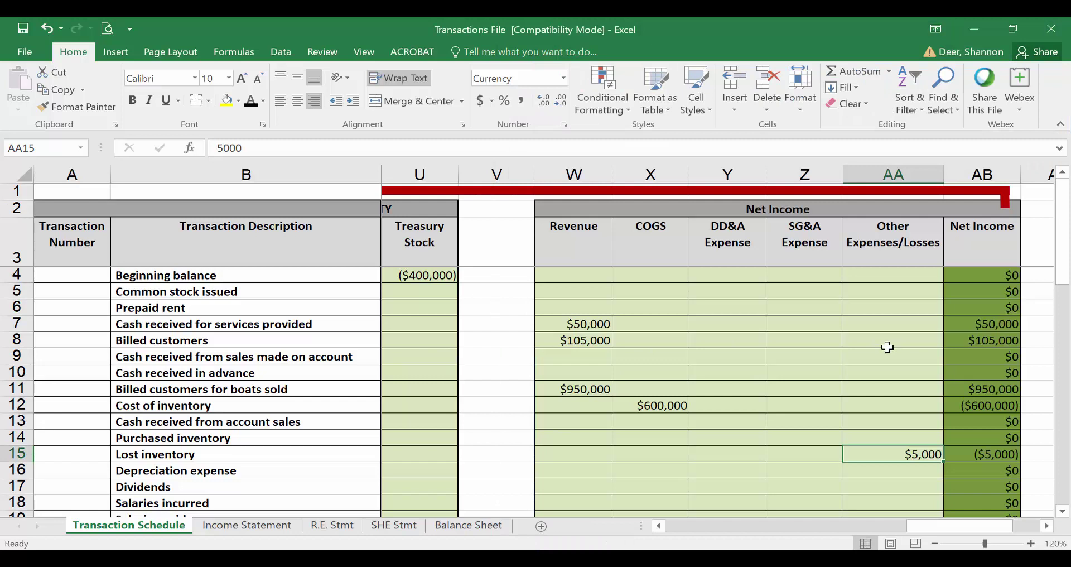
key(Left)
key(Left)
key(Down)
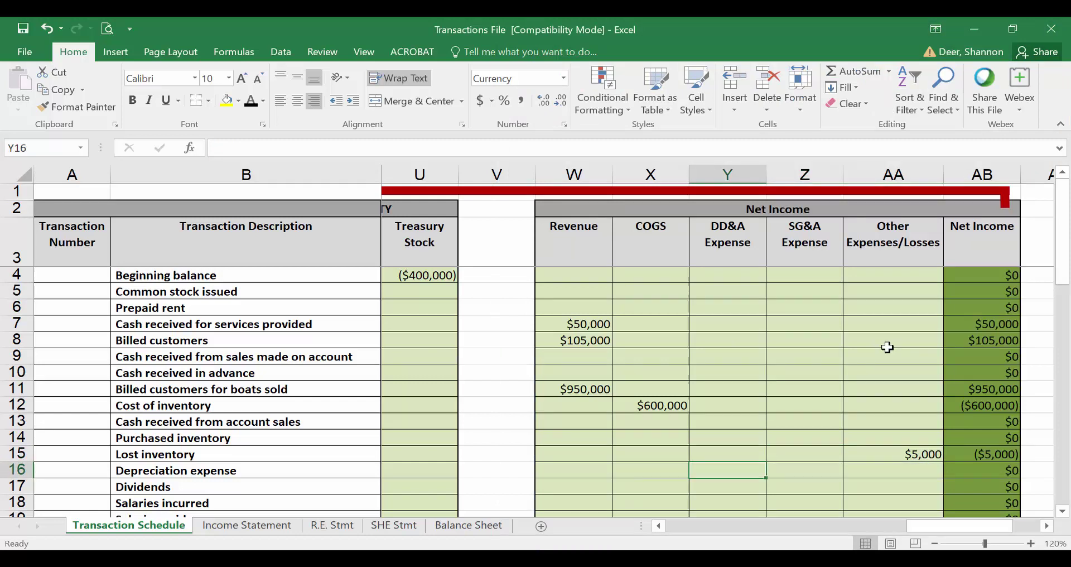
text(150000)
key(Return)
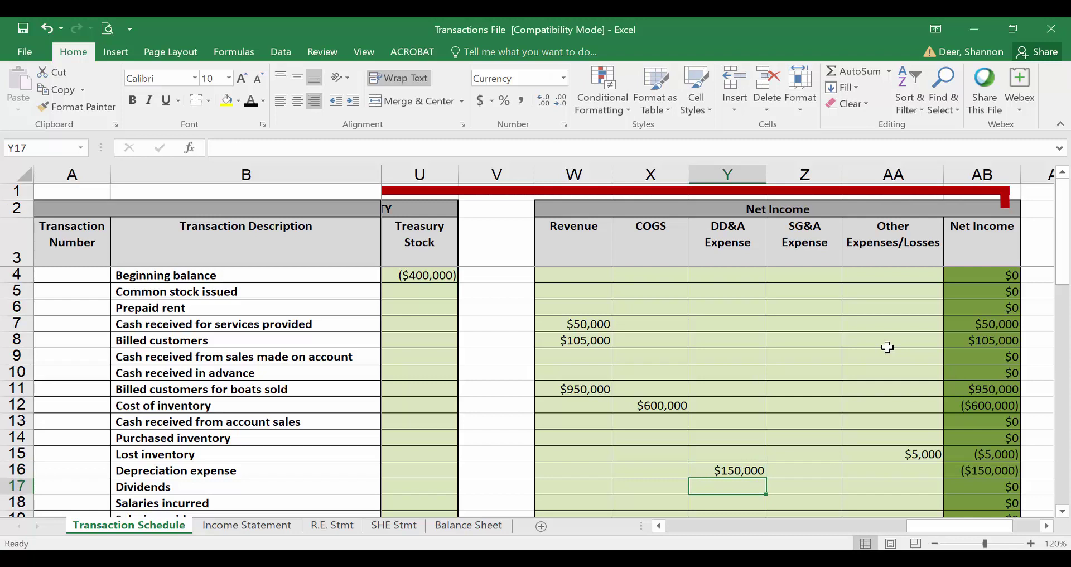
key(Up)
click(731, 233)
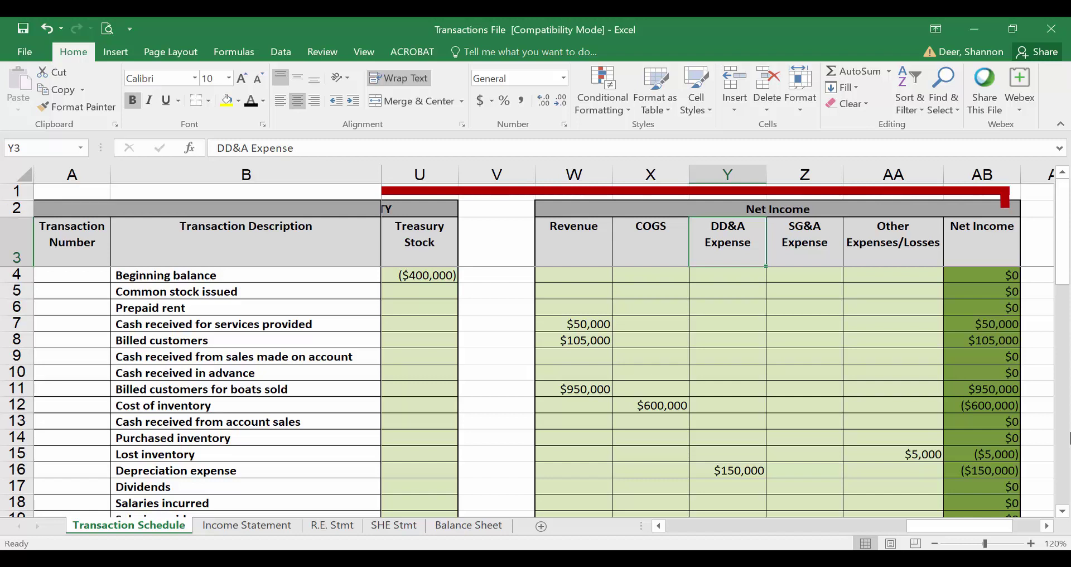
Record -150000 under Accumulated Depreciation - Equipment for the Depreciation expense row (K16).
key(Down)
key(Down)
key(Down)
key(Down)
key(Down)
key(Down)
key(Down)
key(Down)
key(Down)
key(Down)
key(Down)
key(Down)
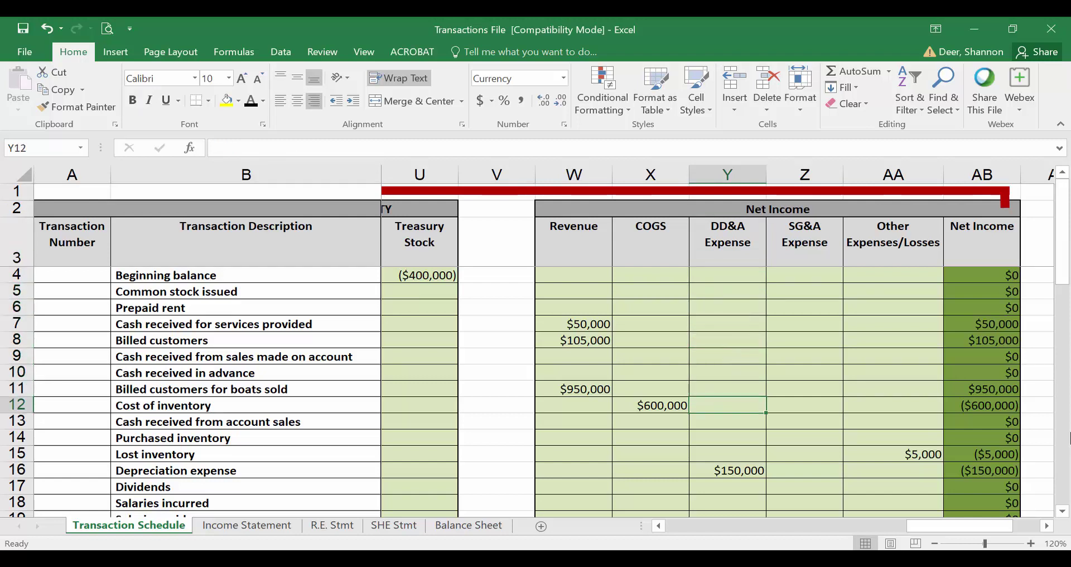
key(Down)
key(Left)
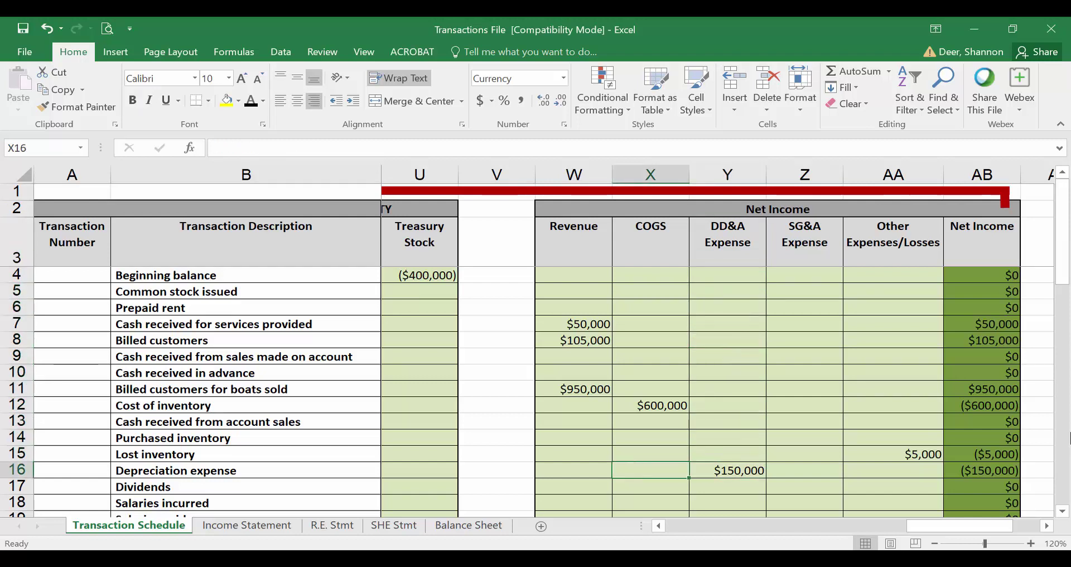
key(Left)
key(Left)
key(Left)
key(Left)
key(Left)
key(Left)
key(Left)
key(Left)
key(Left)
key(Left)
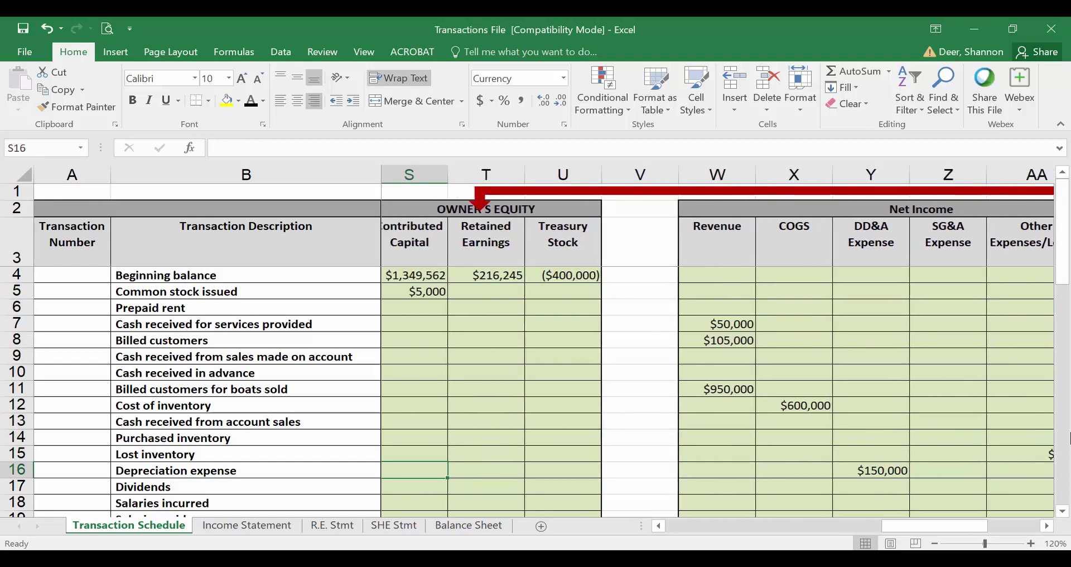
key(Left)
key(Left)
key(Left)
key(Left)
key(Left)
key(Left)
key(Left)
key(Left)
key(Left)
key(Left)
key(Left)
key(Left)
key(Left)
key(Right)
key(Right)
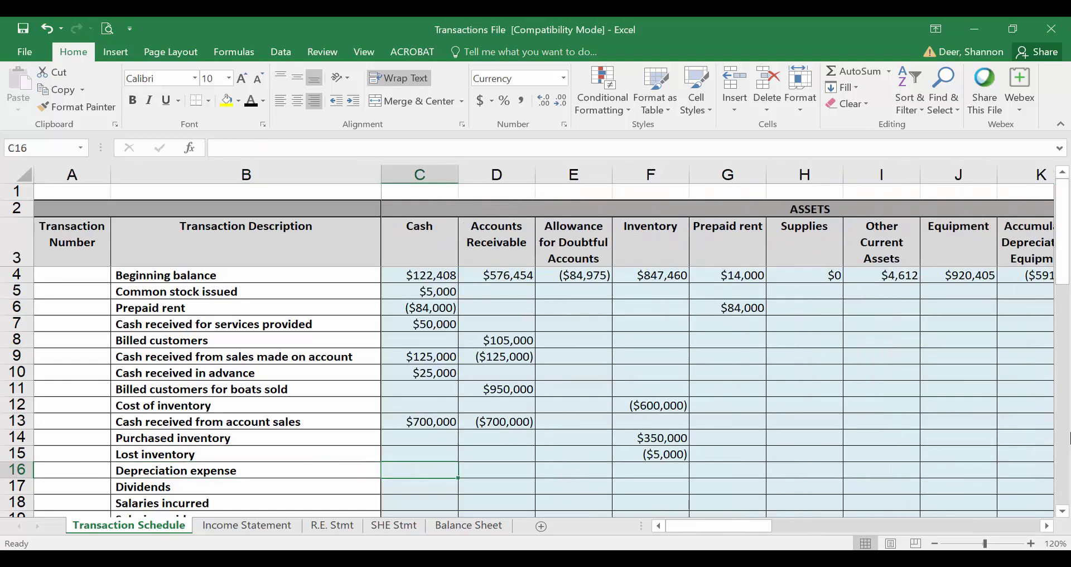
key(Right)
key(Left)
key(Left)
key(Right)
key(Right)
key(Right)
key(Right)
key(Right)
key(Right)
key(Right)
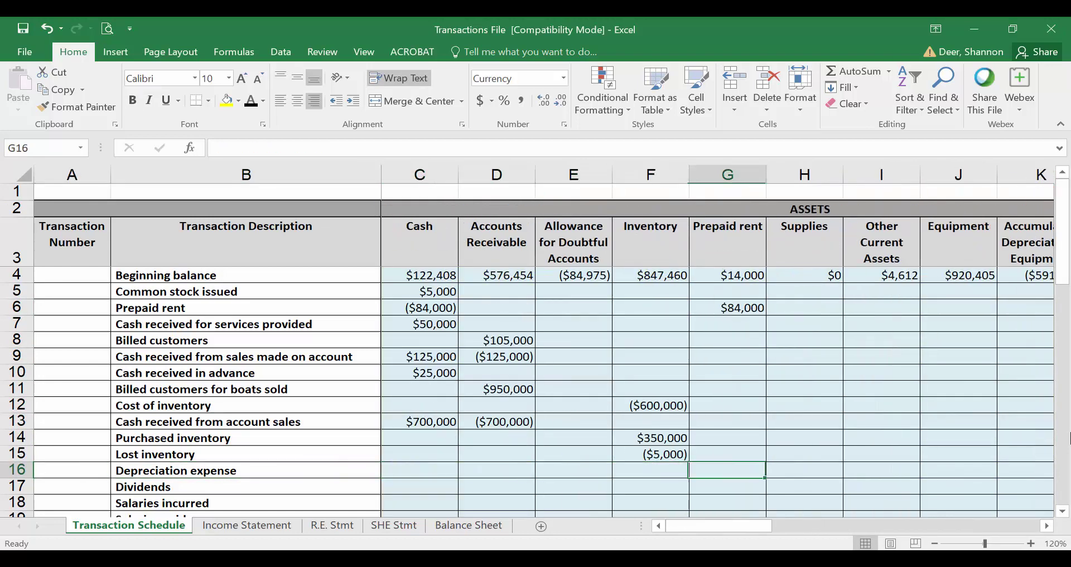
key(Right)
key(Right)
key(Right)
key(Left)
key(Left)
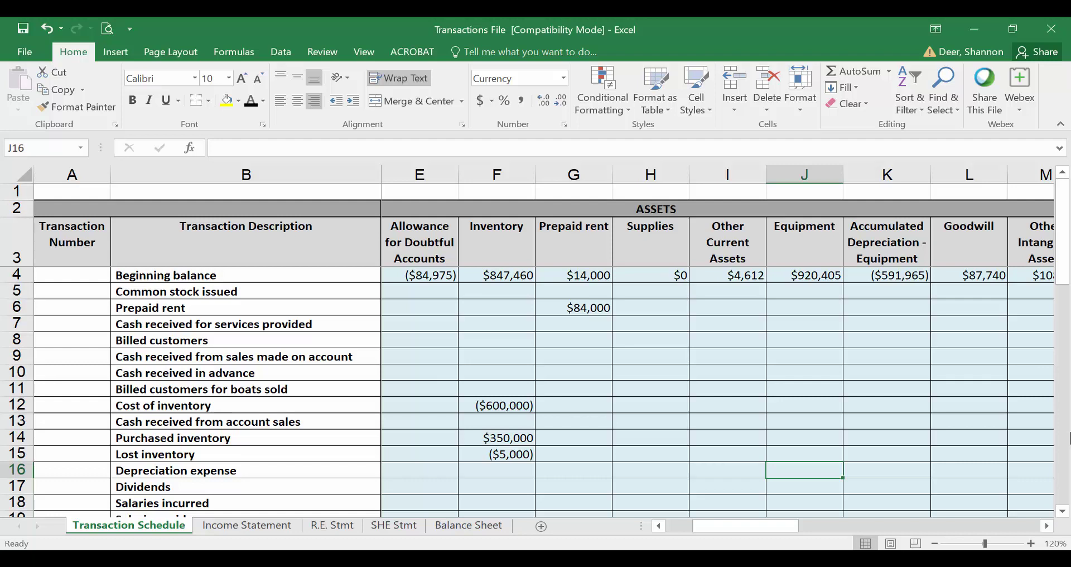
key(Right)
text(-150000)
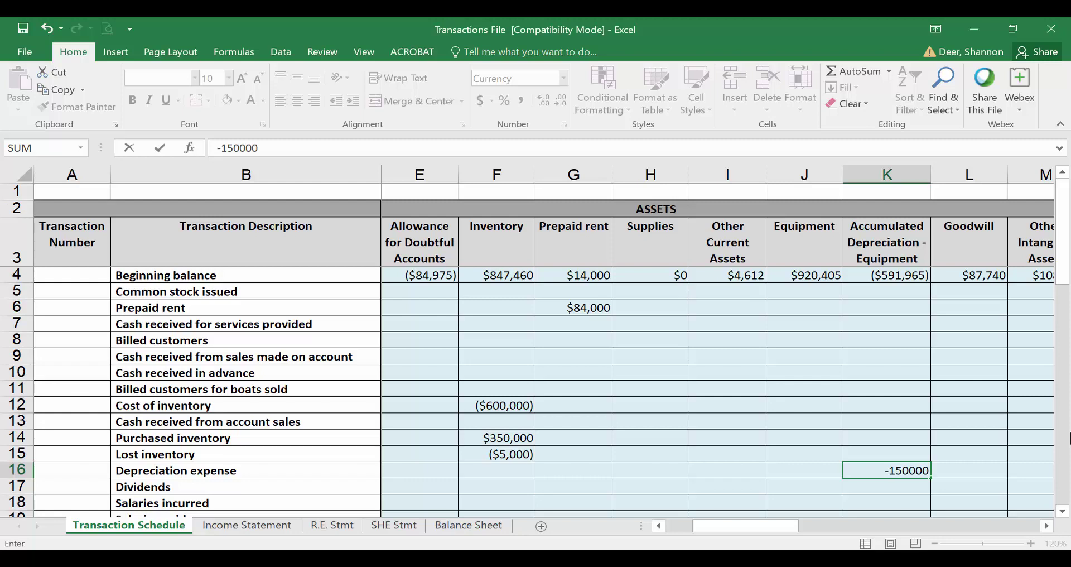
key(Return)
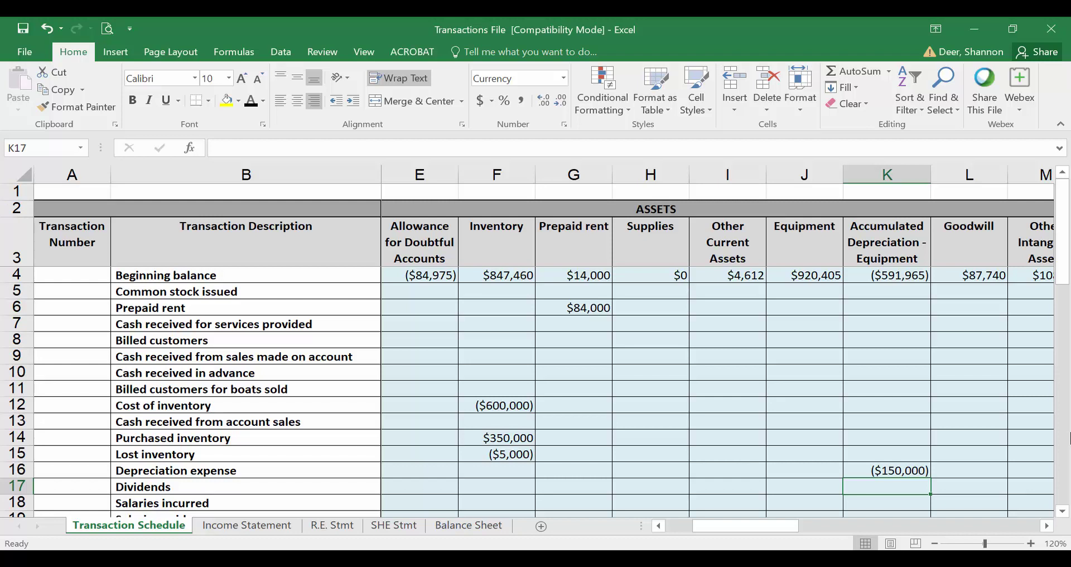
key(Up)
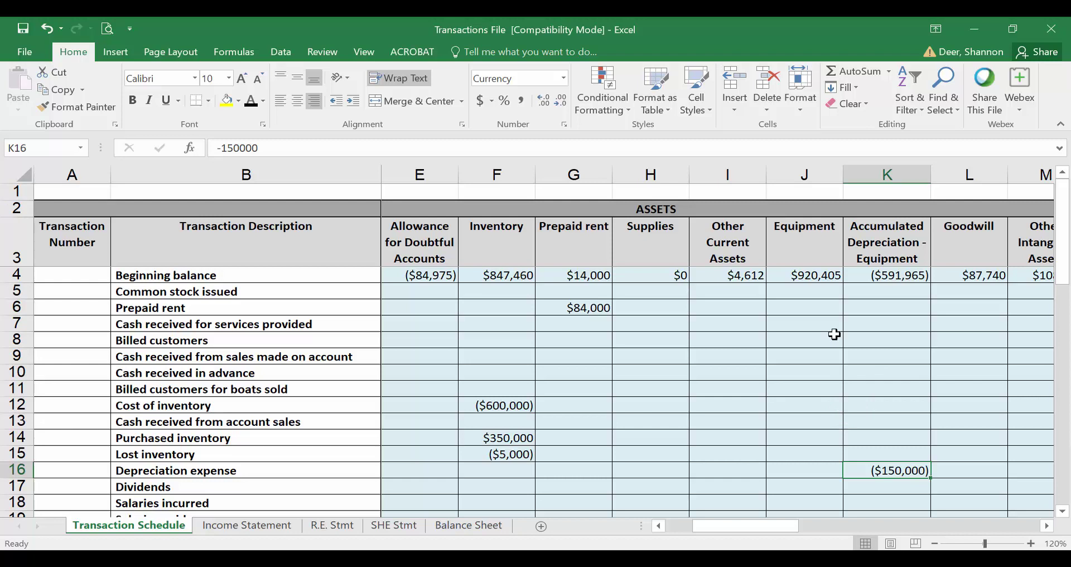
Examine the beginning balances of Equipment and Accumulated Depreciation, and follow the Accumulated Depreciation column down past the Depreciation expense row.
drag(814, 279, 859, 278)
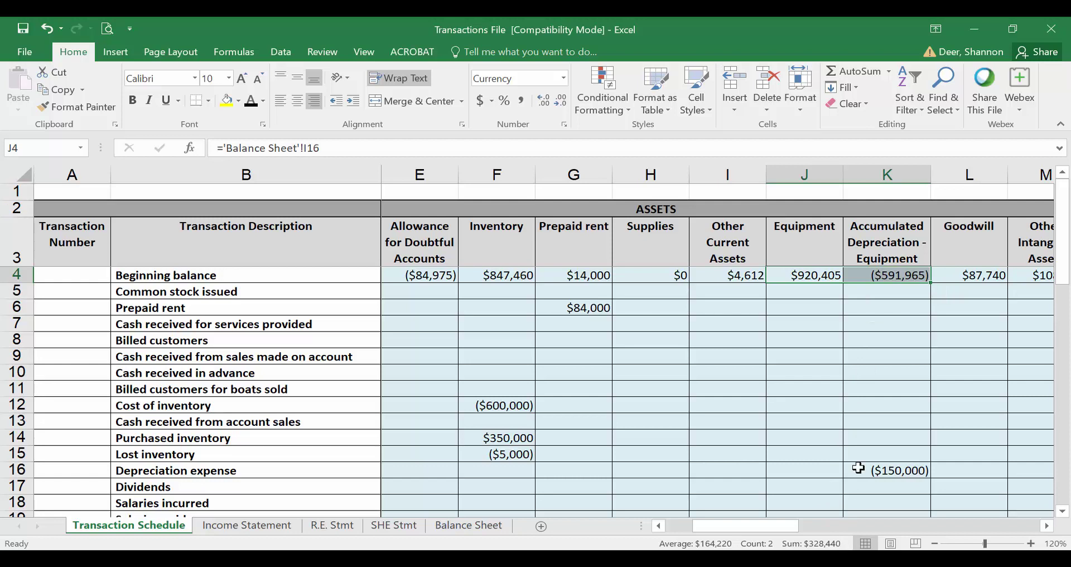
click(893, 276)
key(Down)
key(Down)
key(Down)
key(Down)
key(Down)
key(Down)
key(Down)
key(Down)
key(Down)
key(Down)
key(Down)
key(Down)
key(Down)
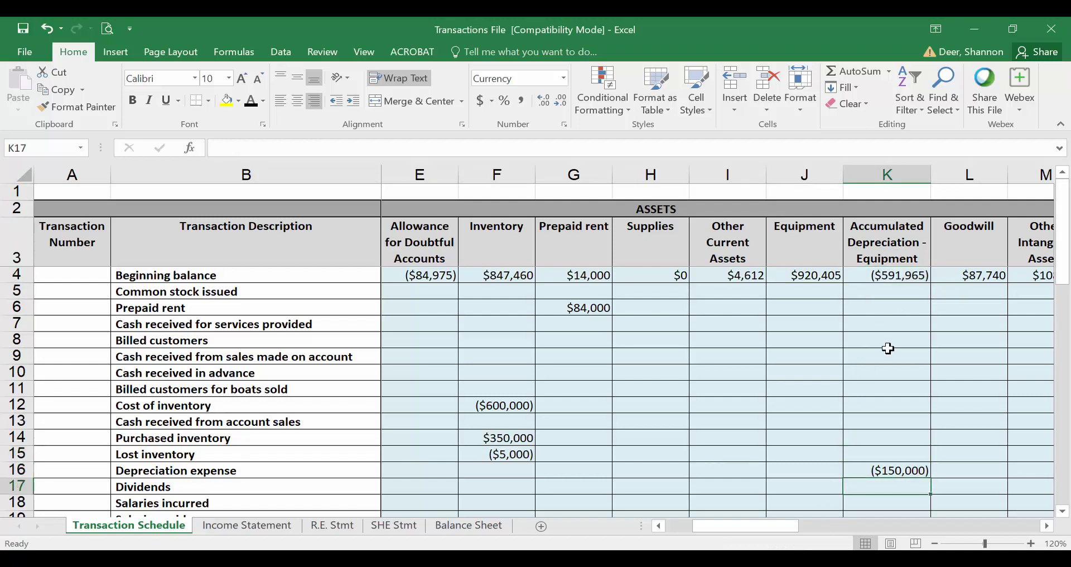
Check transaction 8 in the Word note packet and record -200 under Cash for the Dividends row (C17) in Excel.
key(alt+Tab)
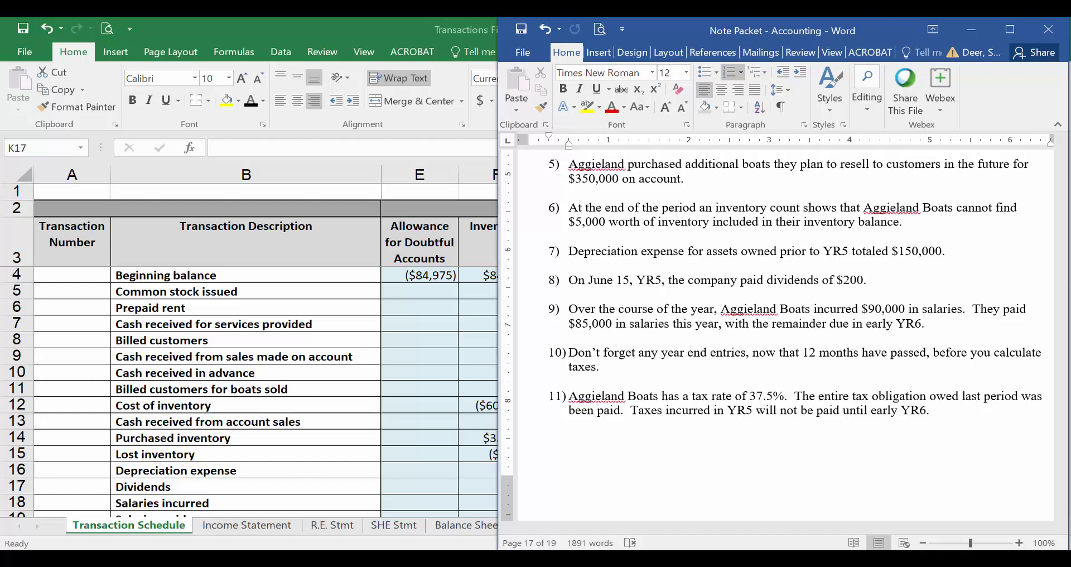
key(super+Up)
key(Left)
key(Left)
key(Left)
key(Left)
key(Left)
key(Left)
key(Left)
key(Left)
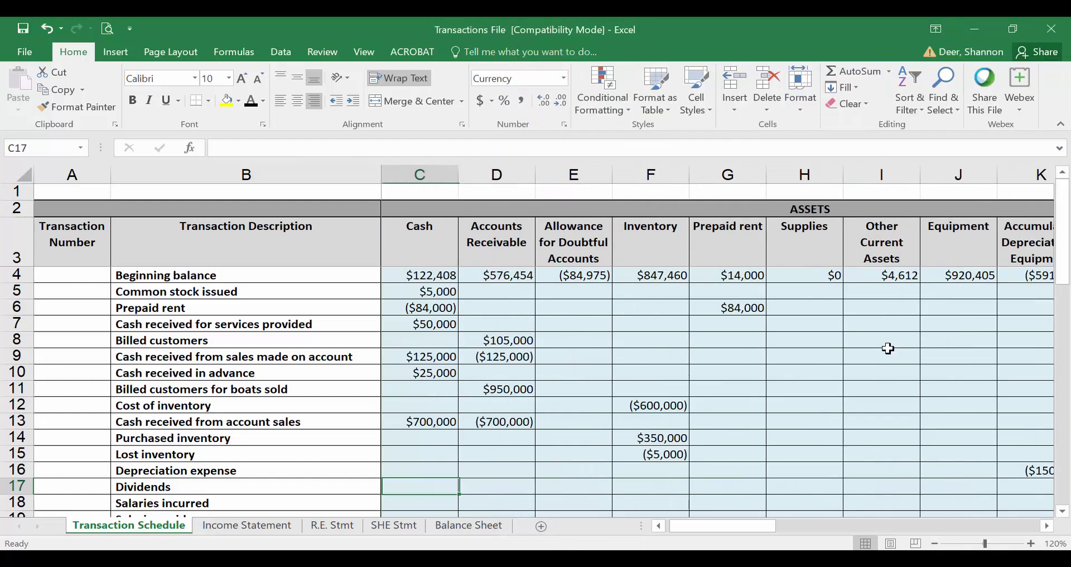
key(Left)
key(Right)
text(-200)
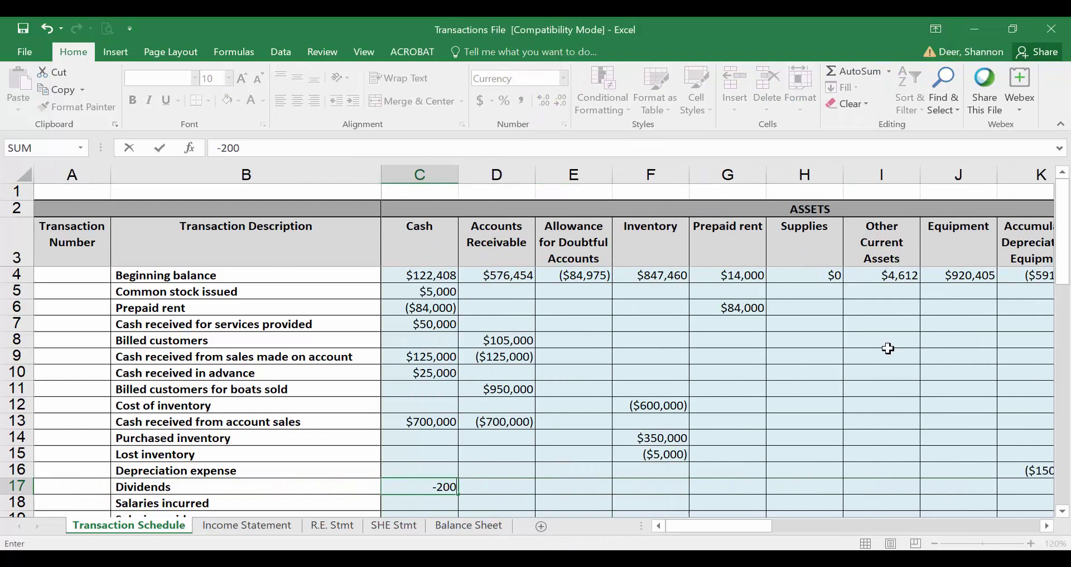
key(Return)
Record the matching -200 under Retained Earnings for the Dividends row (T17).
key(Up)
key(Right)
key(Right)
key(Right)
key(Right)
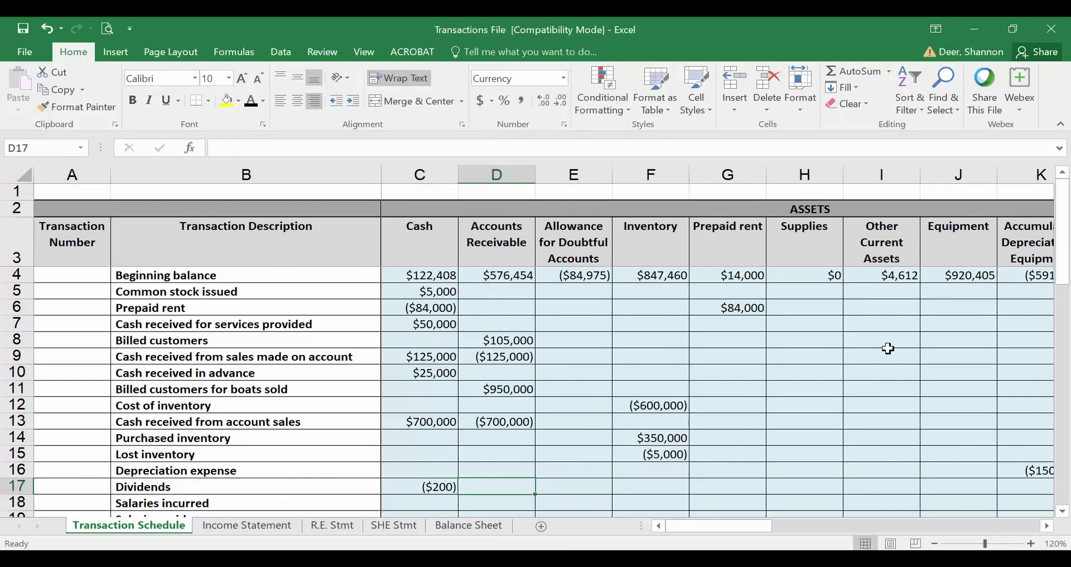
key(Right)
key(Right)
key(Right)
key(Right)
key(Right)
key(Right)
key(Right)
key(Right)
key(Right)
key(Right)
key(Right)
key(Right)
key(Right)
key(Right)
key(Right)
key(Right)
key(Right)
key(Right)
key(Right)
key(Right)
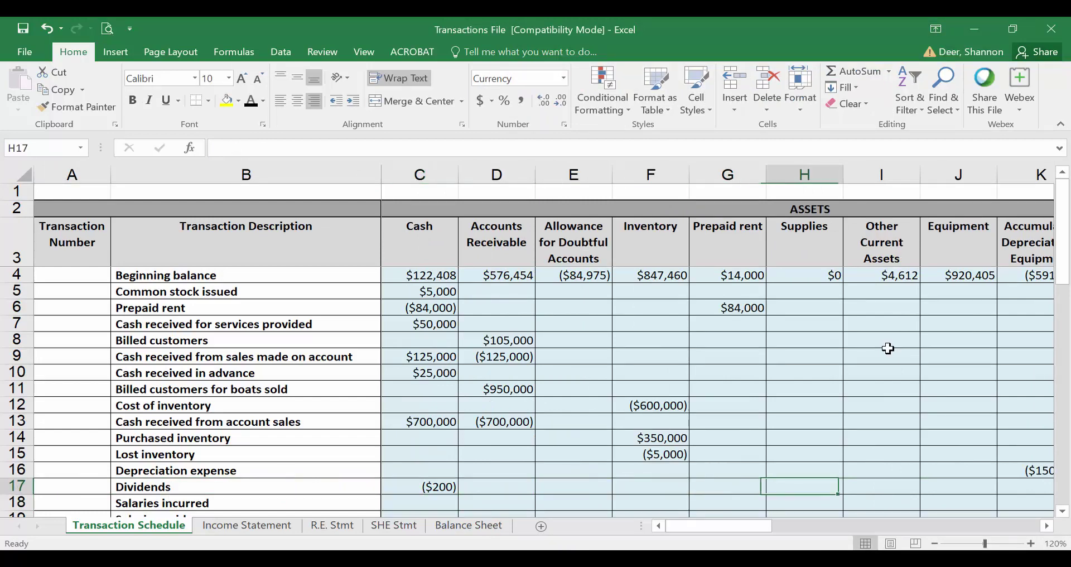
key(Left)
key(Left)
key(Left)
key(Left)
key(Left)
key(Left)
key(Left)
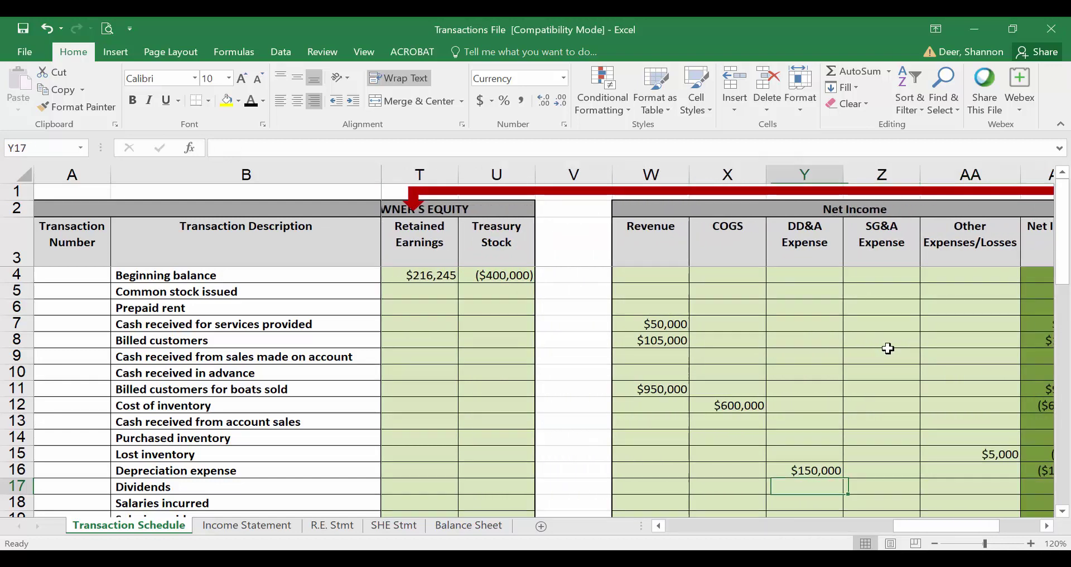
text(-200)
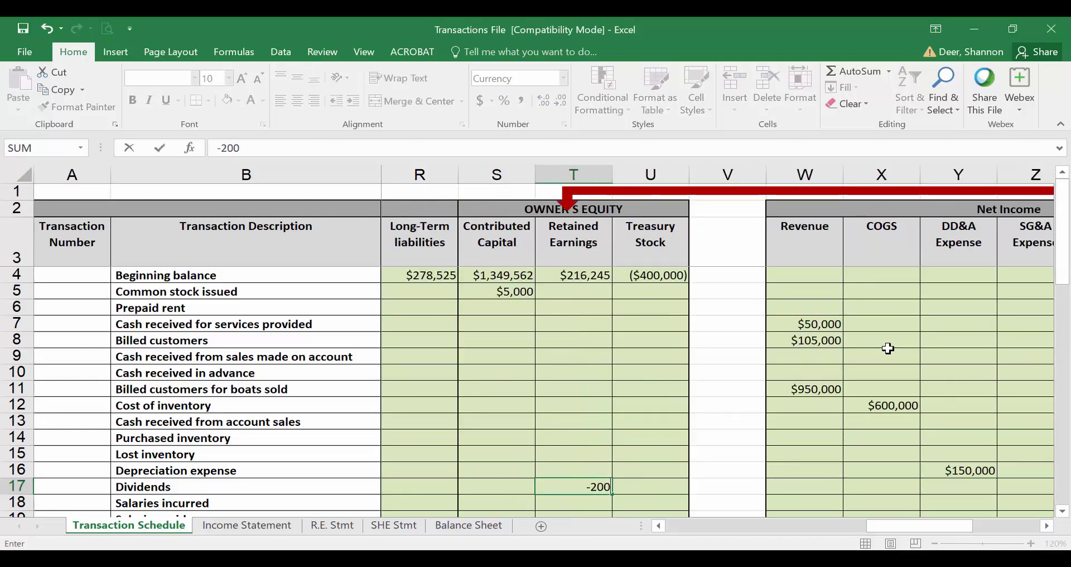
key(Return)
key(Up)
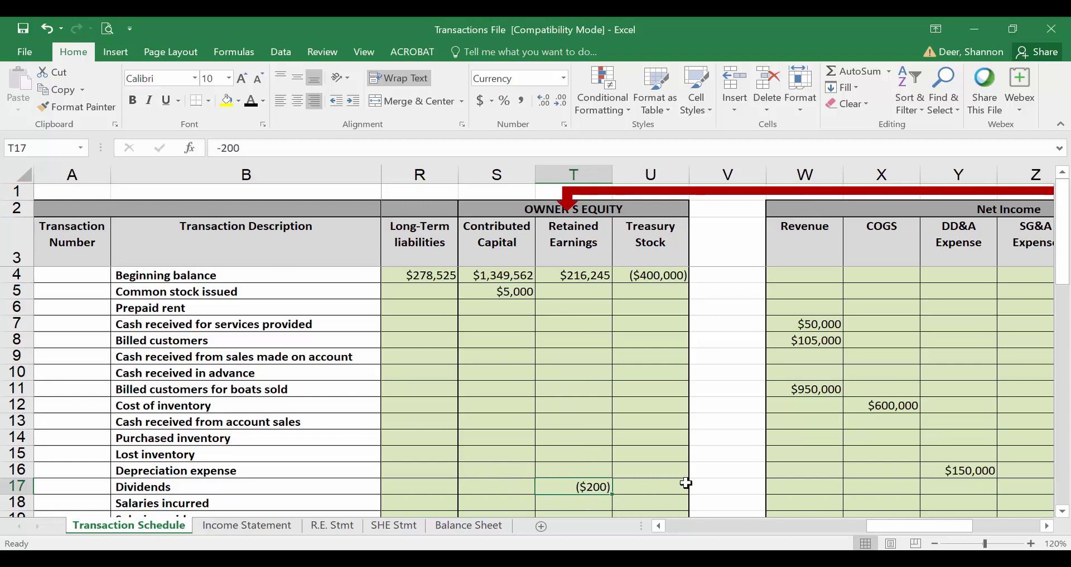
Review the Net Income section of the Dividends row, from Revenue through Net Income, and return to its Retained Earnings entry.
click(801, 491)
key(Right)
key(Right)
key(Right)
key(Right)
key(Right)
key(Right)
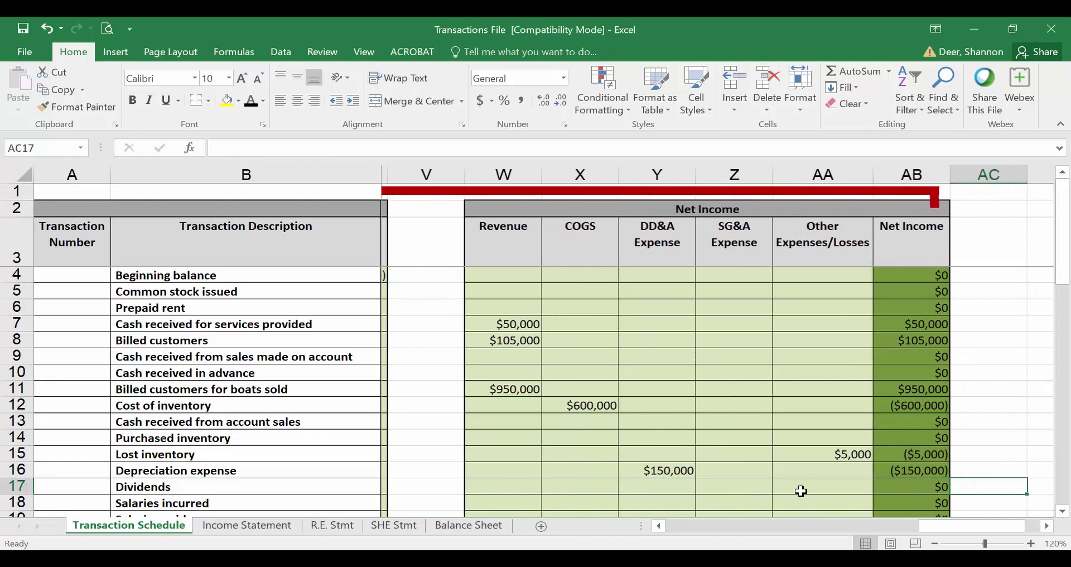
key(Left)
key(Left)
key(Left)
key(Left)
key(Left)
key(Left)
key(Left)
key(Right)
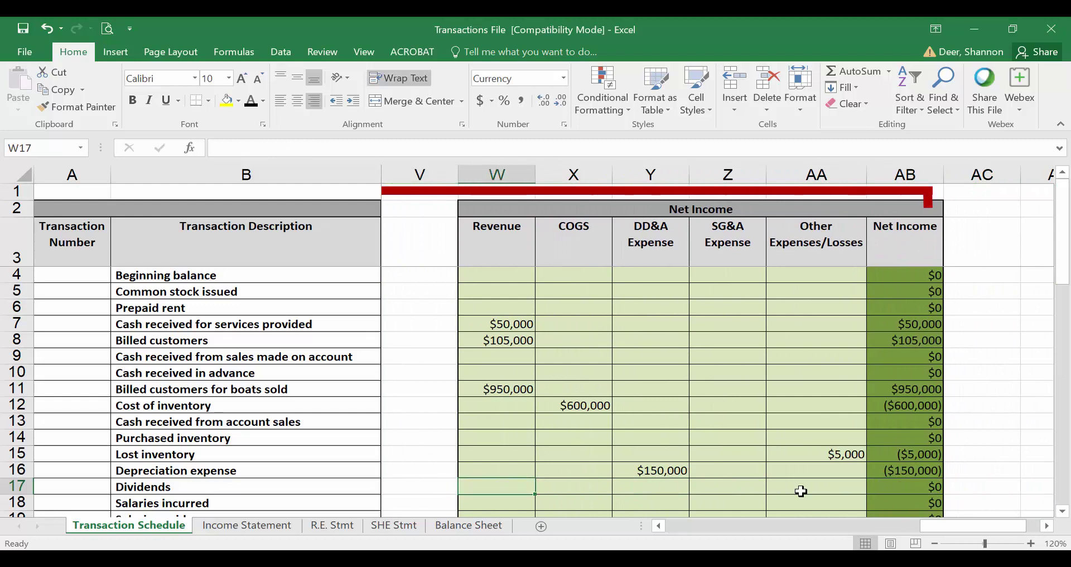
key(Left)
key(Left)
key(Left)
scroll(801, 491, left, 4)
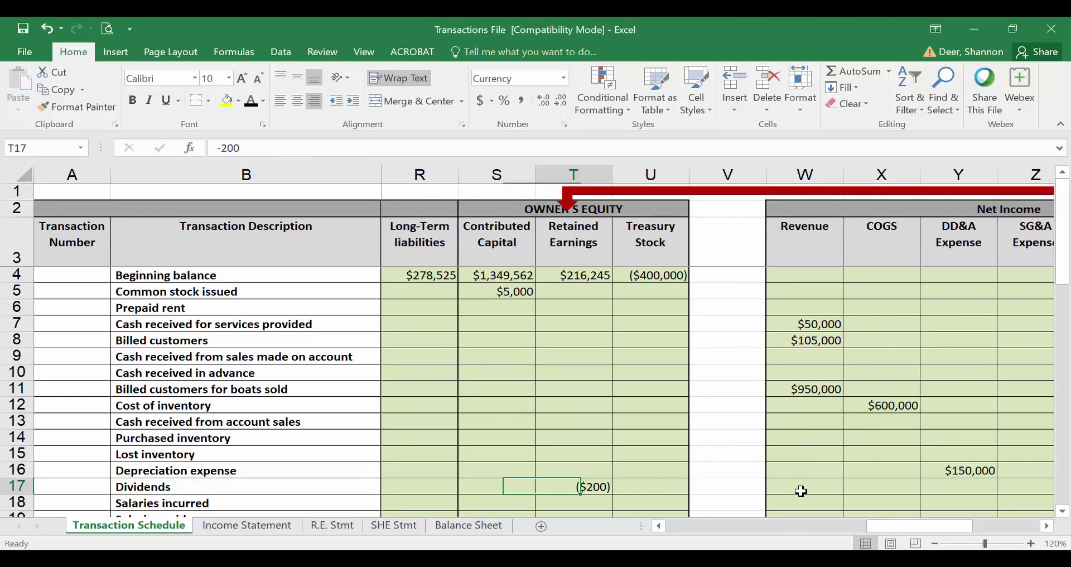
Check transaction 9 in the Word note packet and record 90000 as SG&A Expense for the Salaries incurred row (Z18) in Excel.
key(alt+Tab)
click(592, 303)
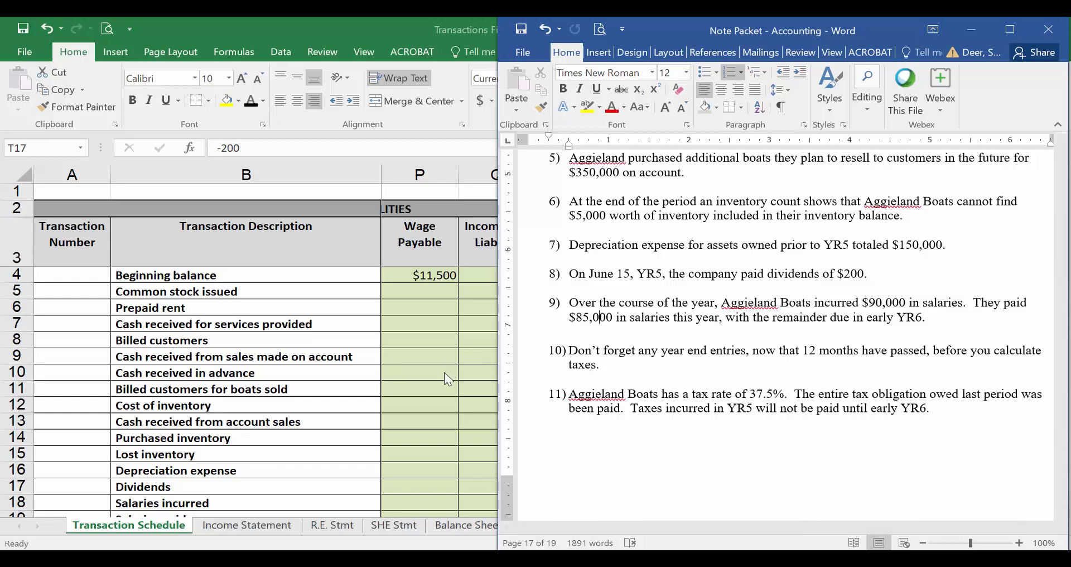
key(alt+Tab)
key(Down)
key(Right)
key(Right)
key(Right)
key(Right)
key(Right)
key(Right)
key(Right)
key(Right)
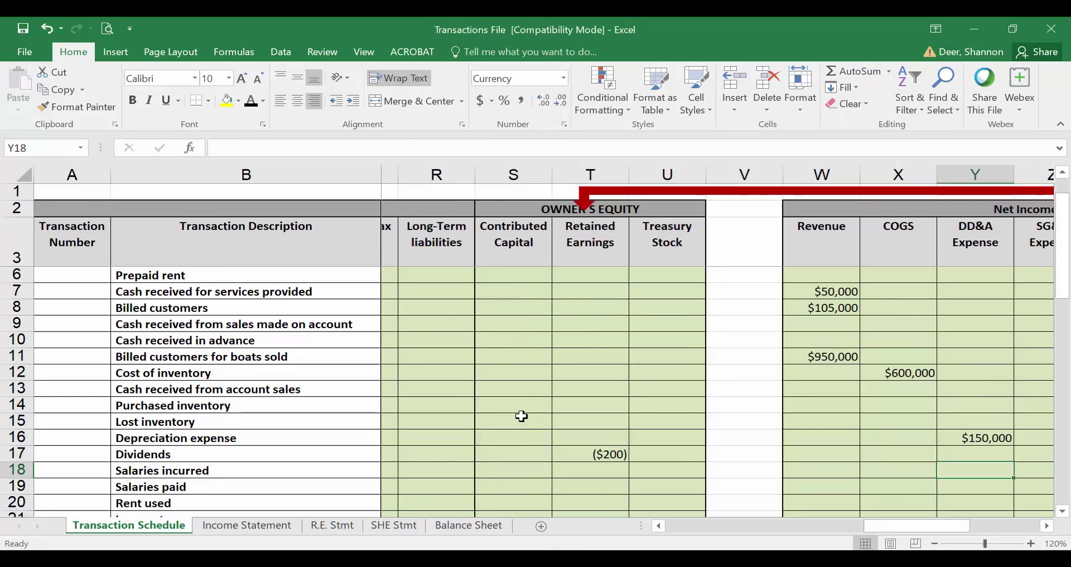
key(Left)
key(Left)
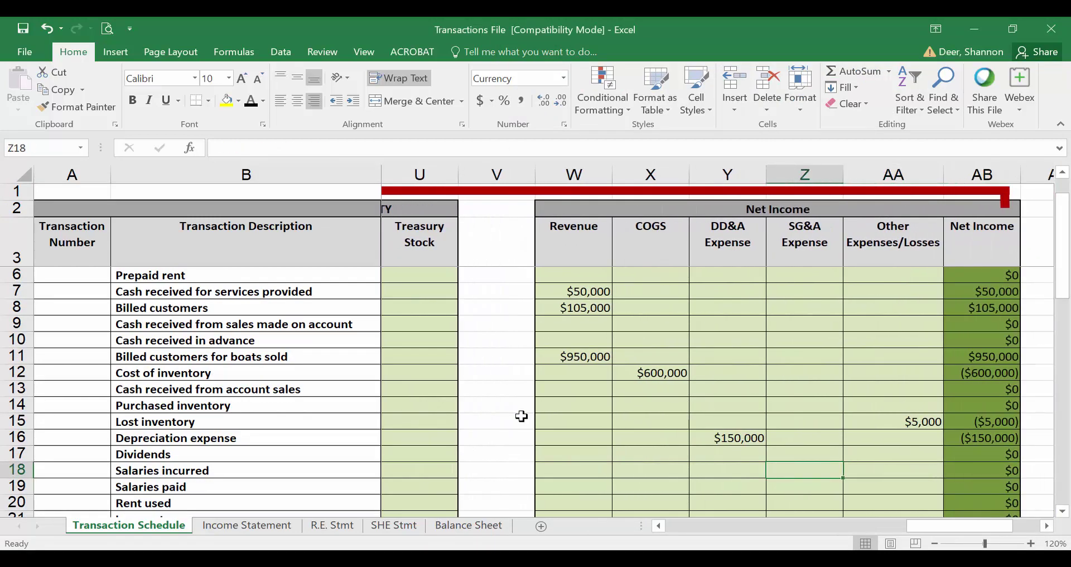
text(90000)
key(Return)
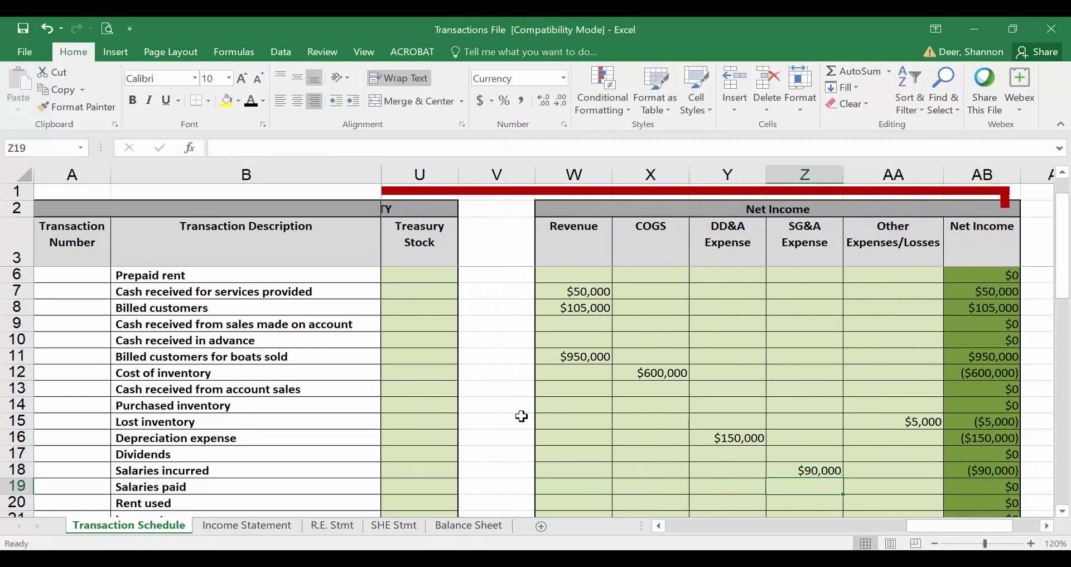
key(Up)
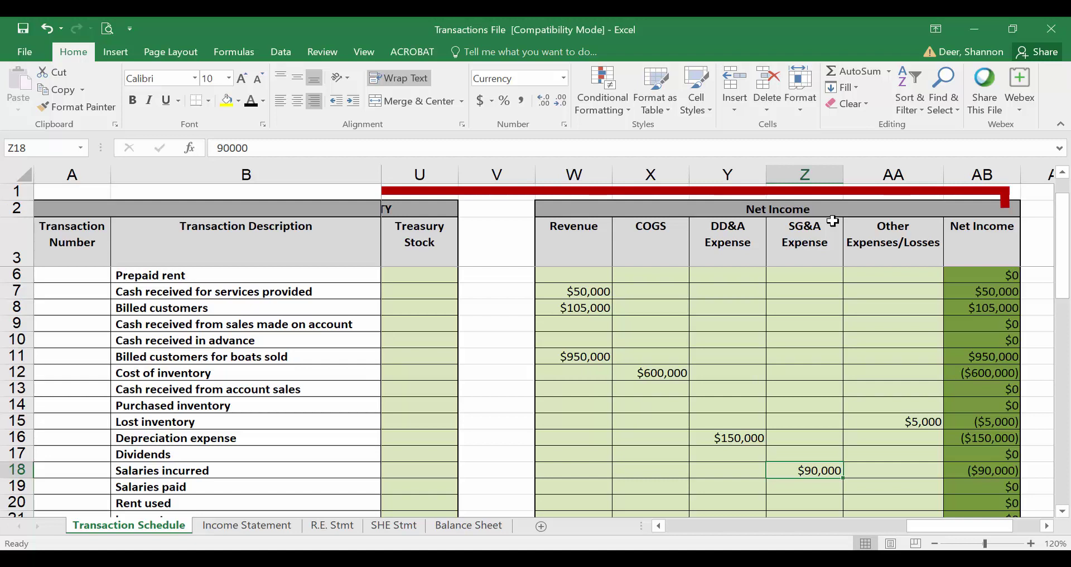
Record the matching 90000 under Wage Payable for the Salaries incurred row (P18).
key(Left)
key(Left)
key(Left)
key(Left)
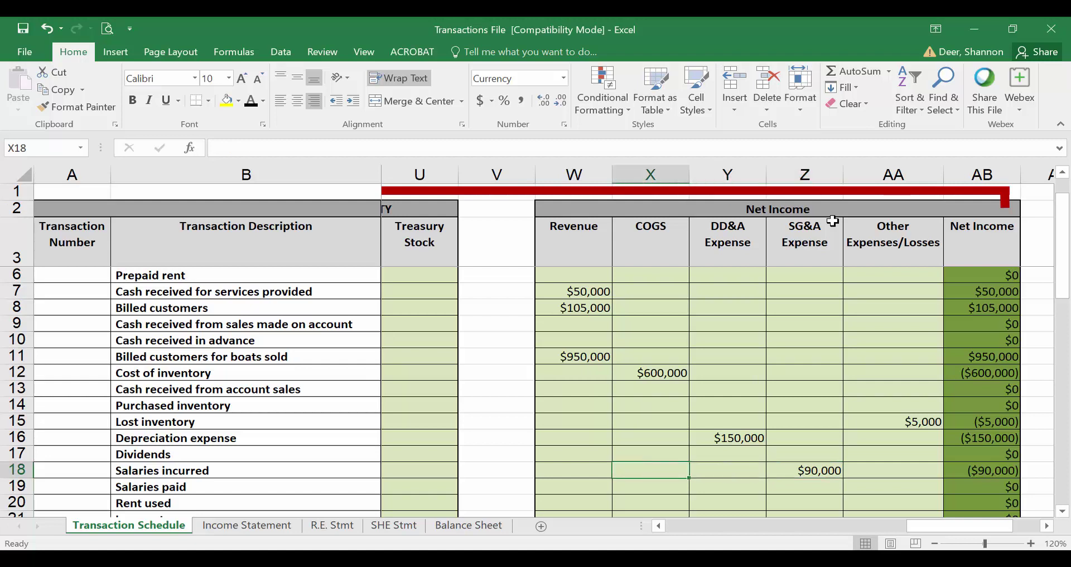
key(Left)
key(Left)
key(Left)
key(Left)
key(Left)
key(Left)
key(Left)
key(Left)
key(Left)
key(Left)
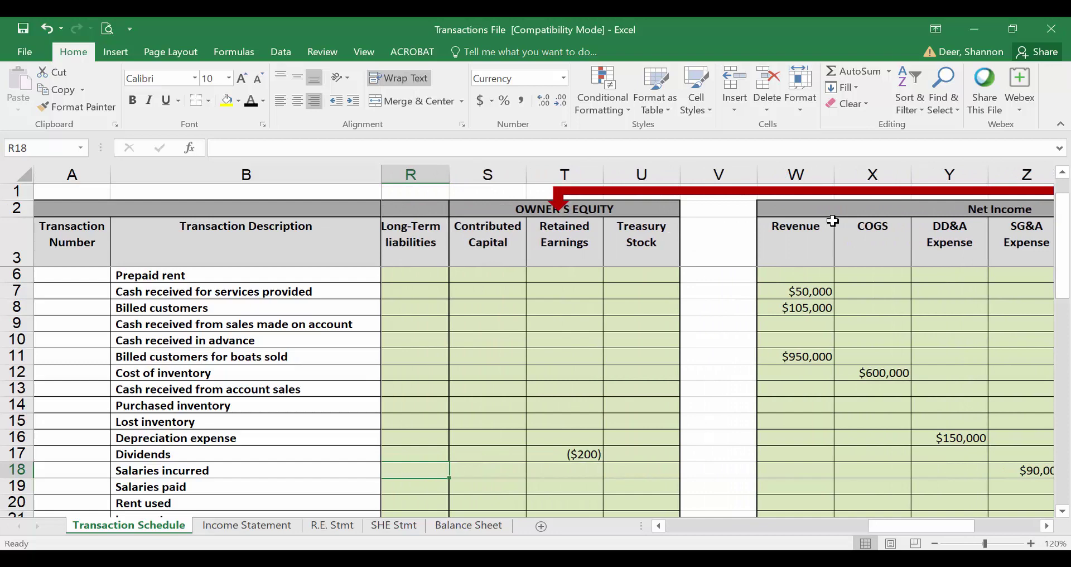
key(Right)
key(Right)
key(Right)
key(Right)
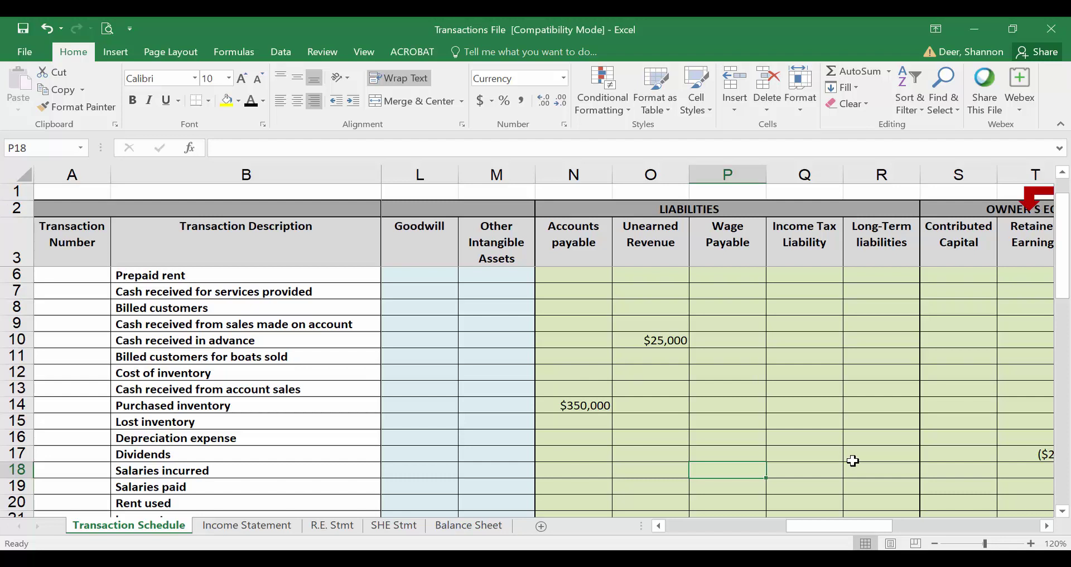
text(90000)
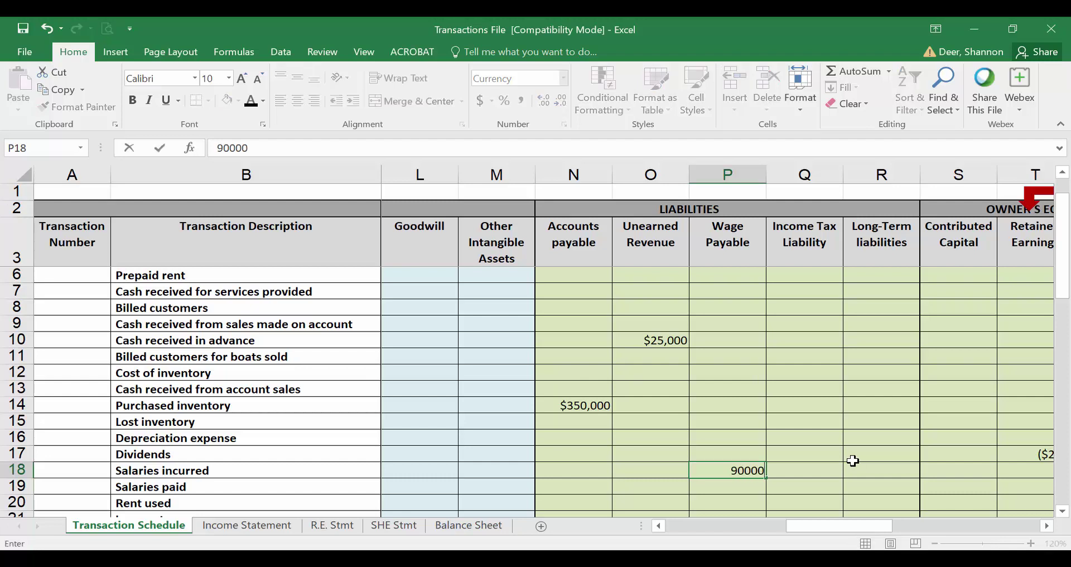
key(Return)
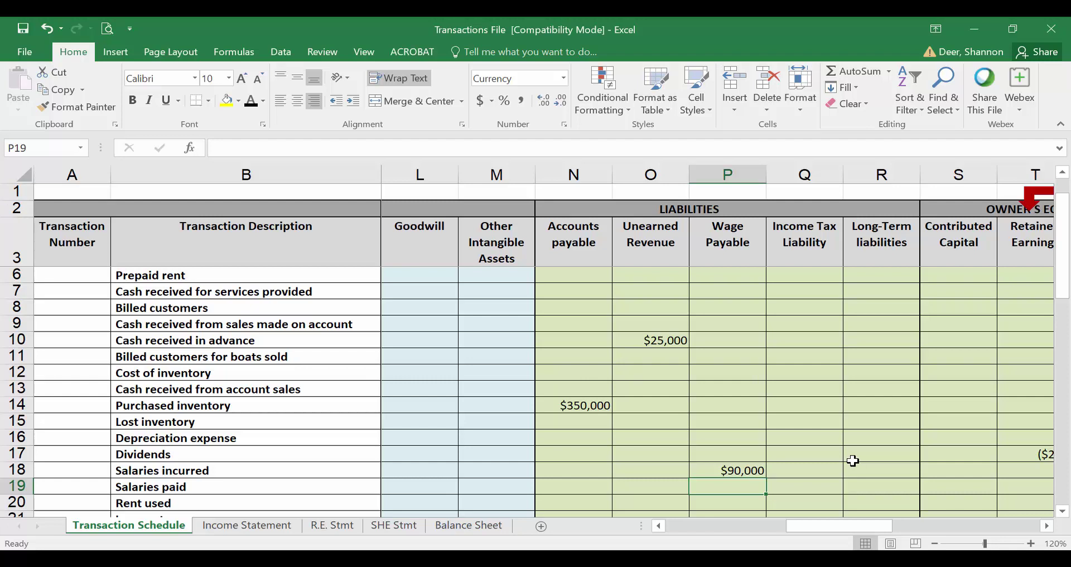
Check the salaries paid in transaction 9 of the Word note packet and record -85000 under Wage Payable for Salaries paid (P19) in Excel.
key(alt+Tab)
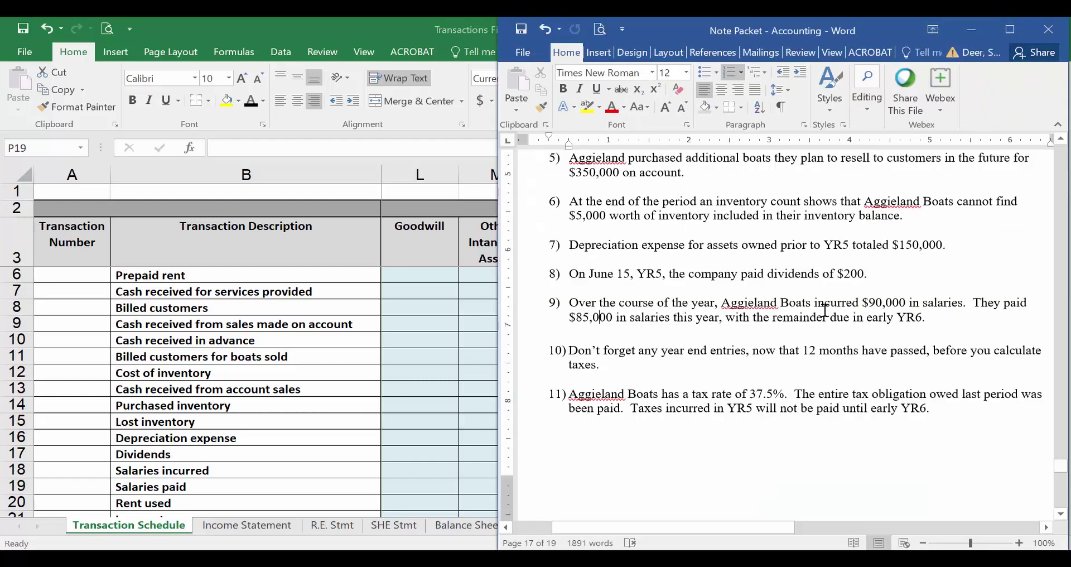
drag(569, 318, 713, 321)
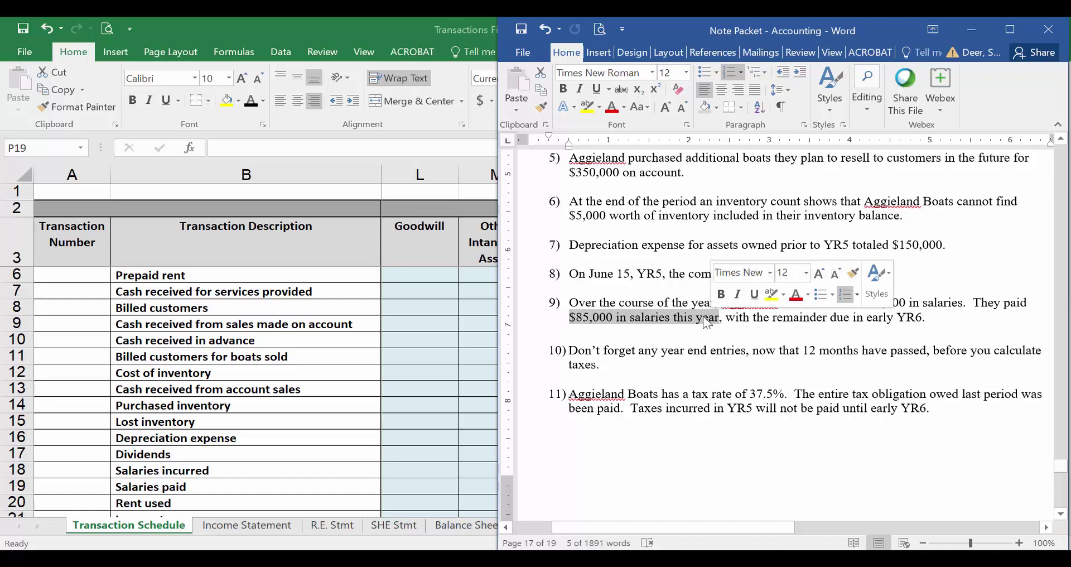
click(698, 319)
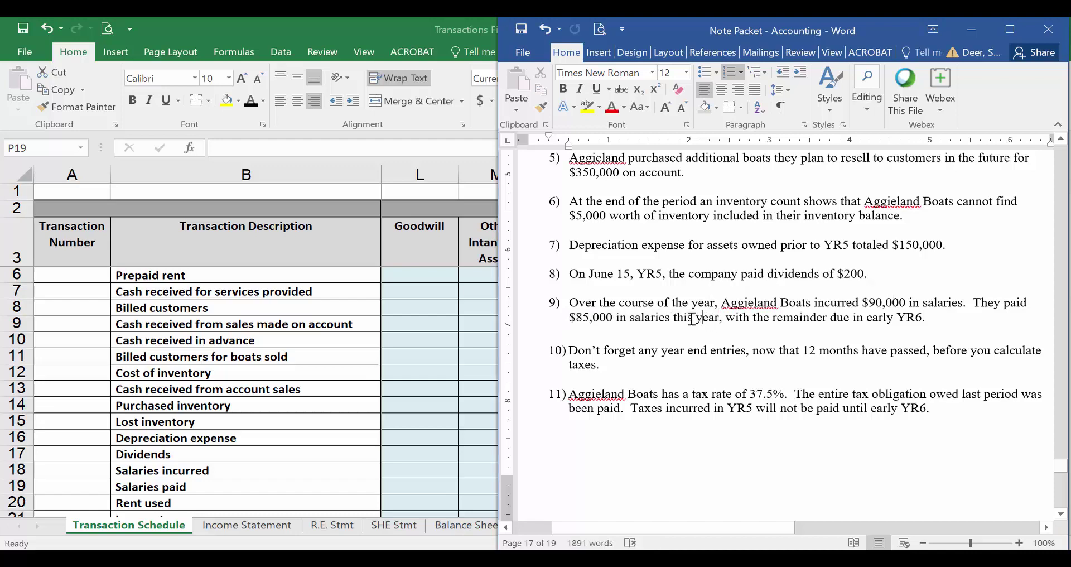
key(alt+Tab)
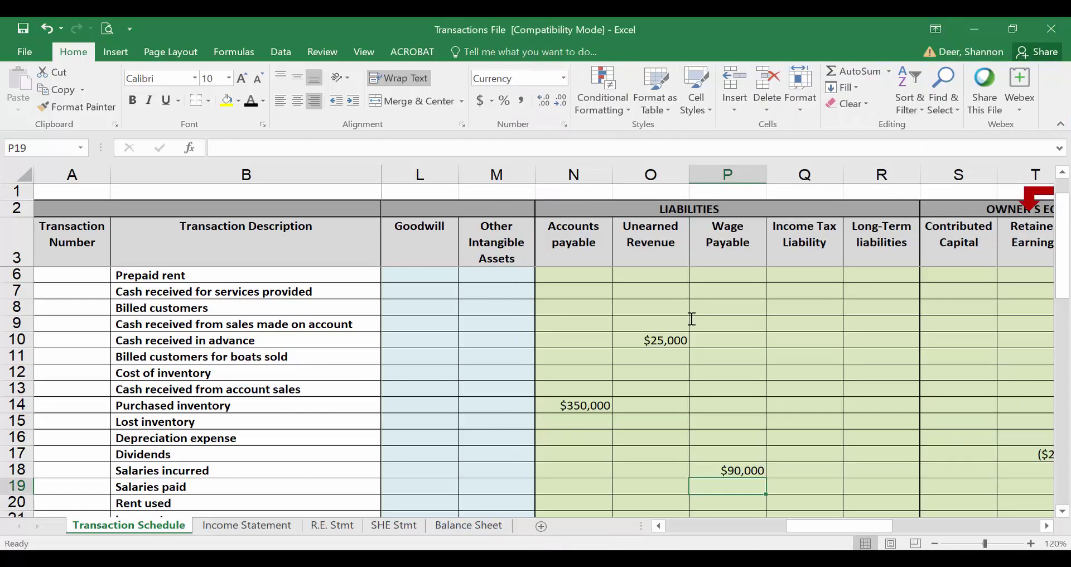
text(-85000)
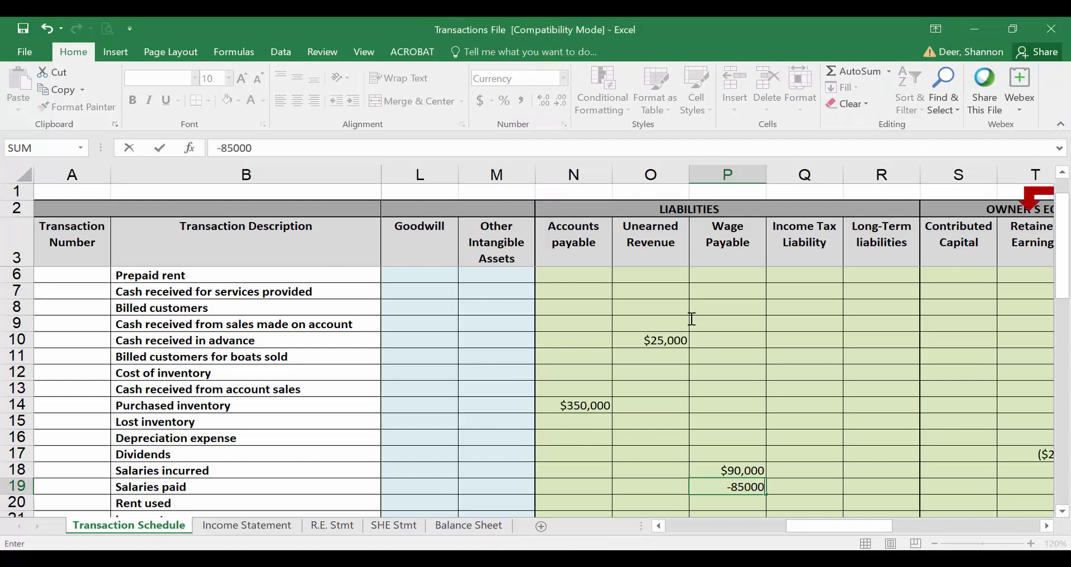
key(Return)
key(Up)
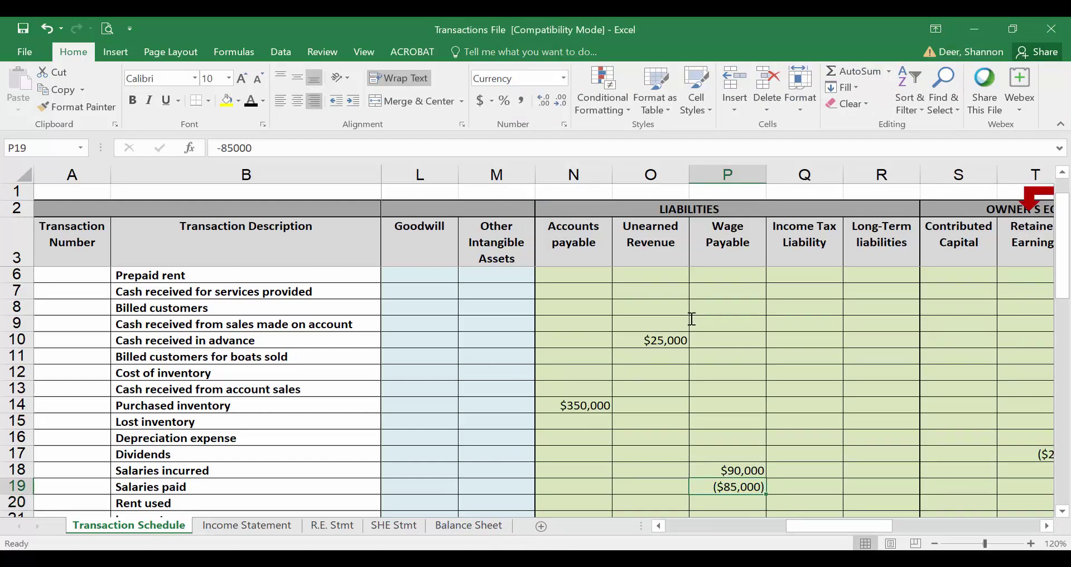
Record the matching -85000 under Cash for the Salaries paid row (C19).
key(Left)
key(Left)
key(Left)
key(Left)
key(Left)
key(Left)
key(Left)
key(Left)
key(Left)
key(Left)
key(Left)
key(Left)
key(Left)
key(Left)
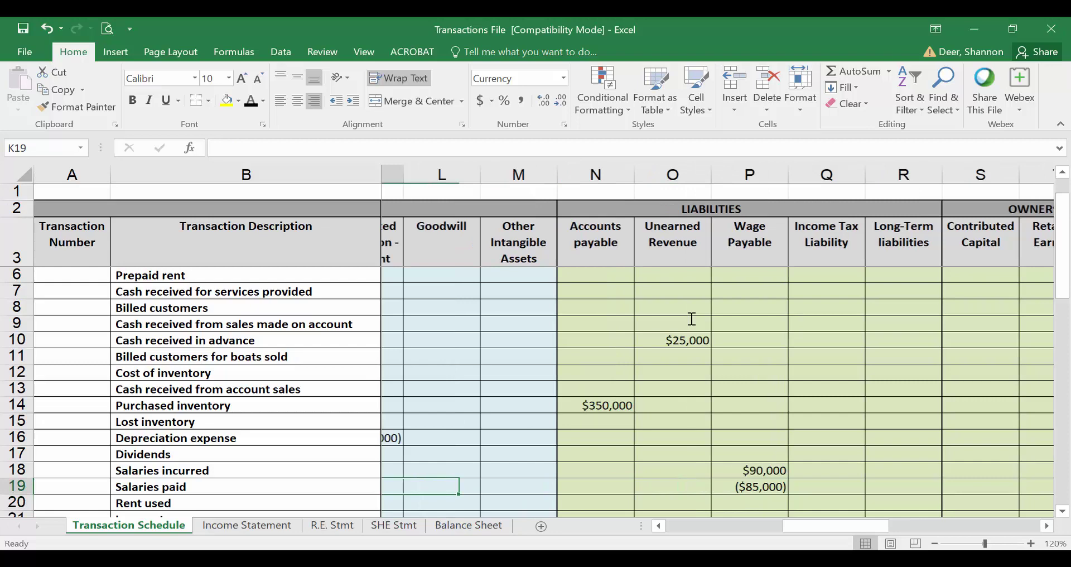
key(Right)
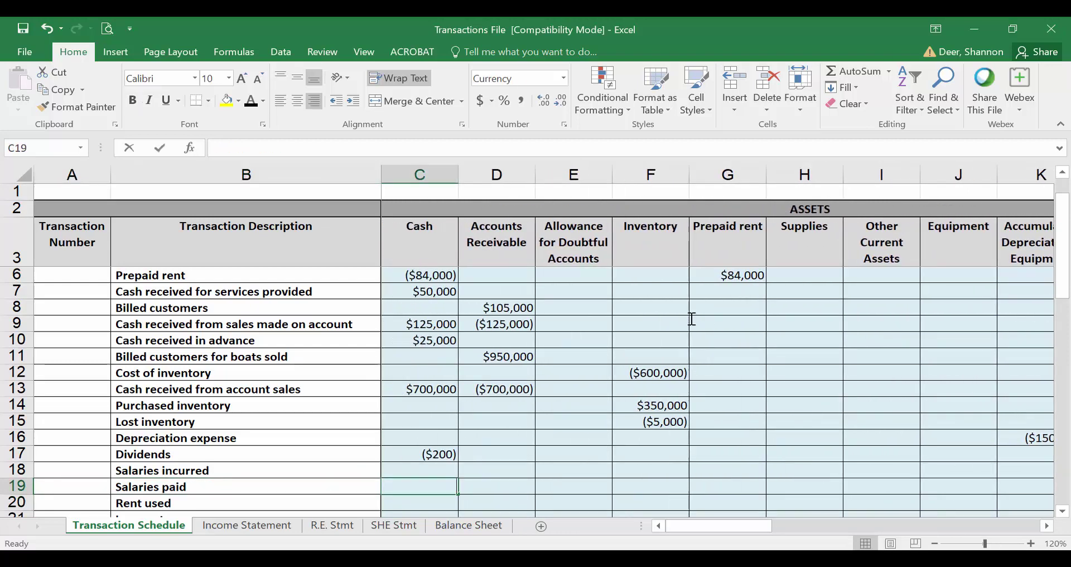
text(-85000)
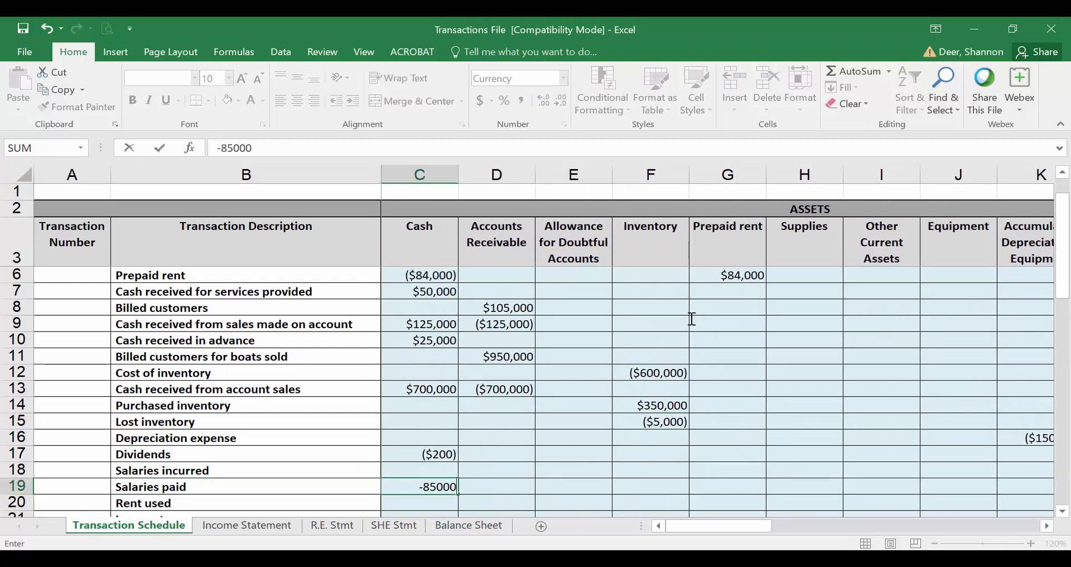
key(Return)
key(Up)
key(Right)
key(Left)
key(Down)
key(Down)
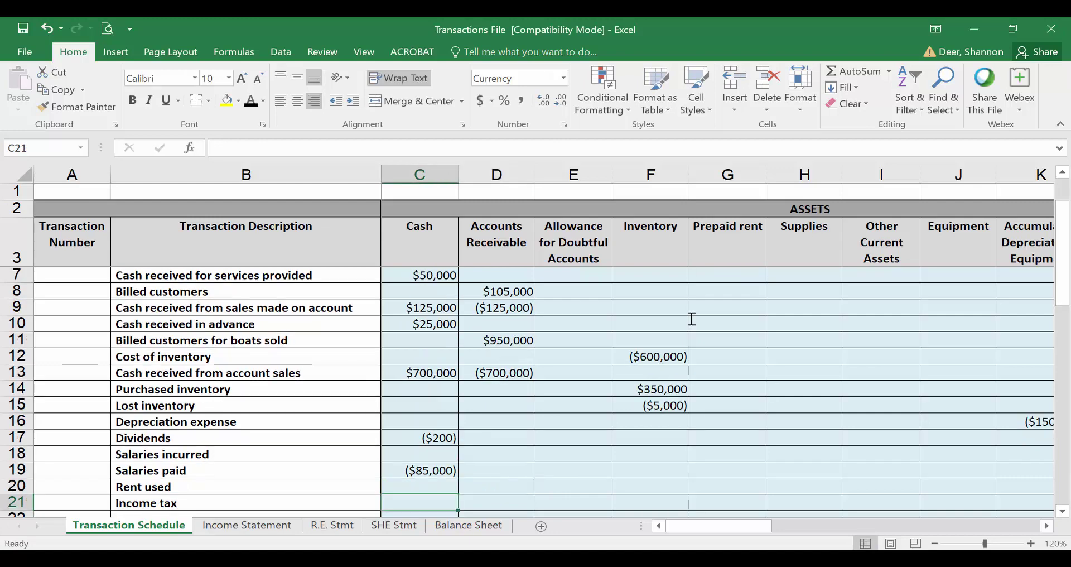
Switch to the Word note packet and review transaction 10's year-end reminder and transaction 2's warehouse rent terms.
key(alt+Tab)
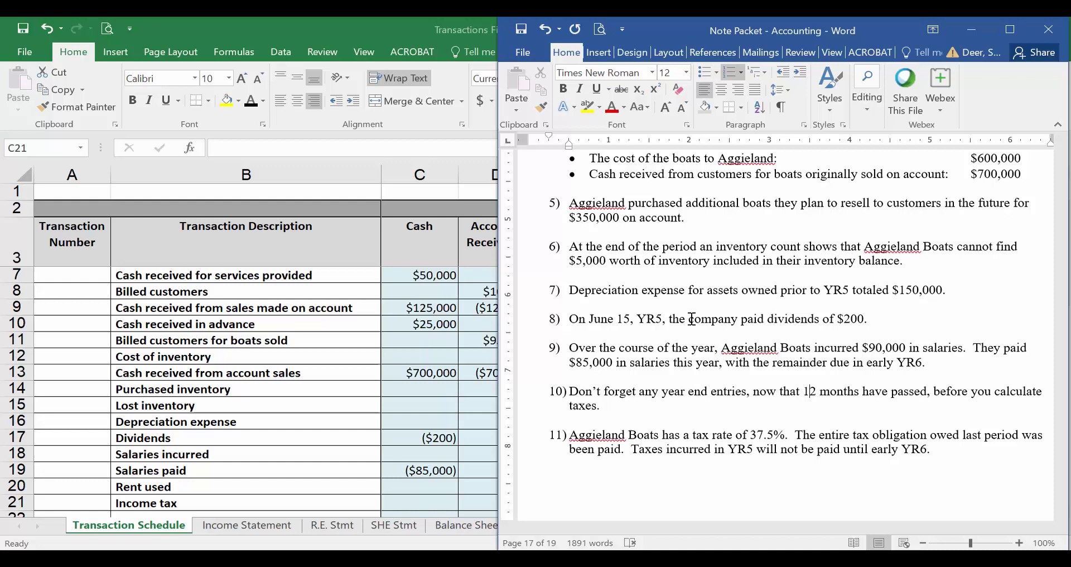
key(Page_Up)
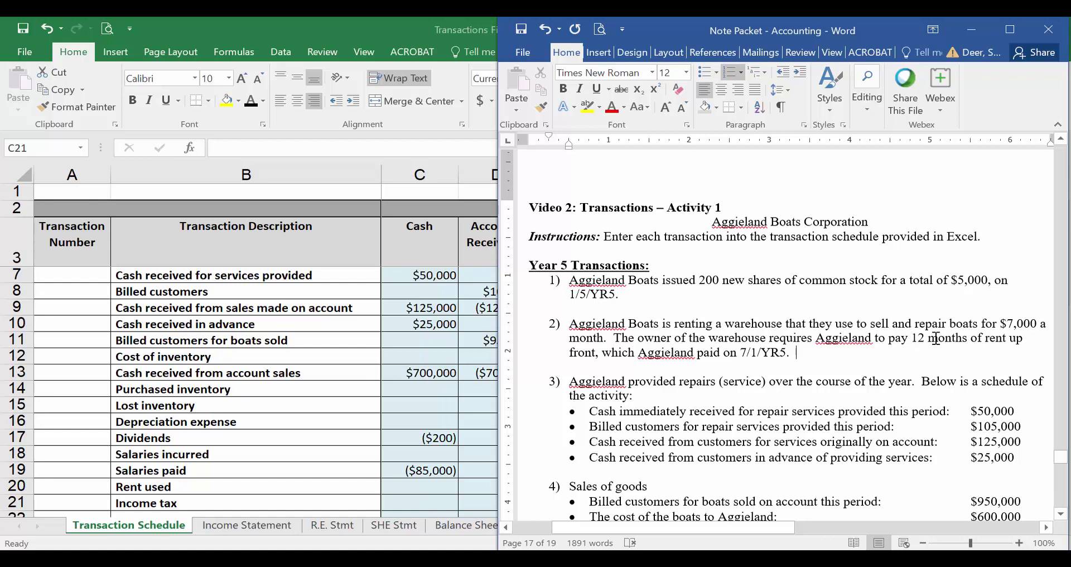
drag(912, 337, 1017, 354)
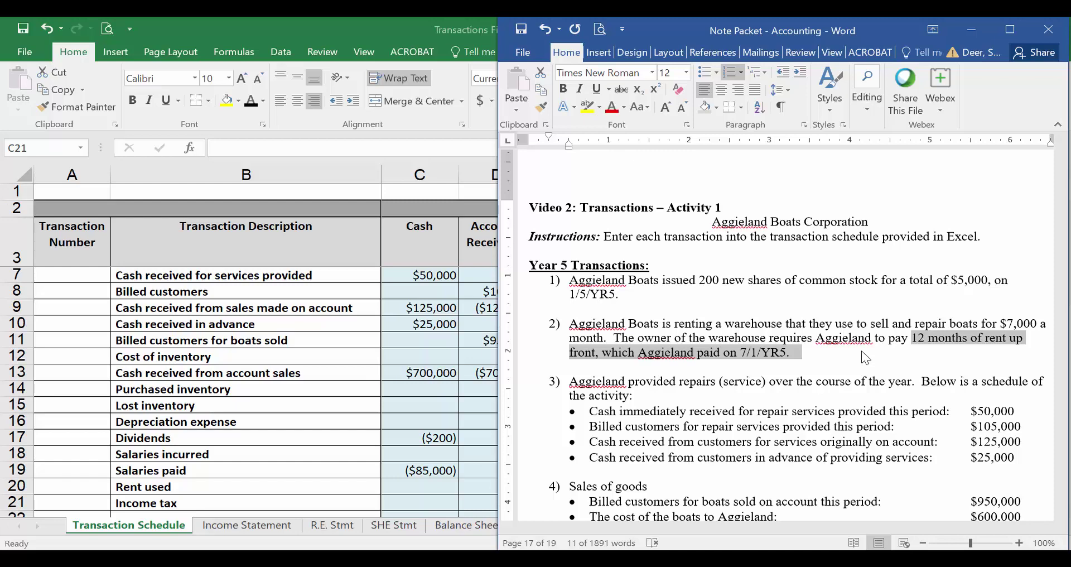
Return to Excel and examine the Prepaid rent column up to the formula in the Prepaid rent row (G6).
click(407, 498)
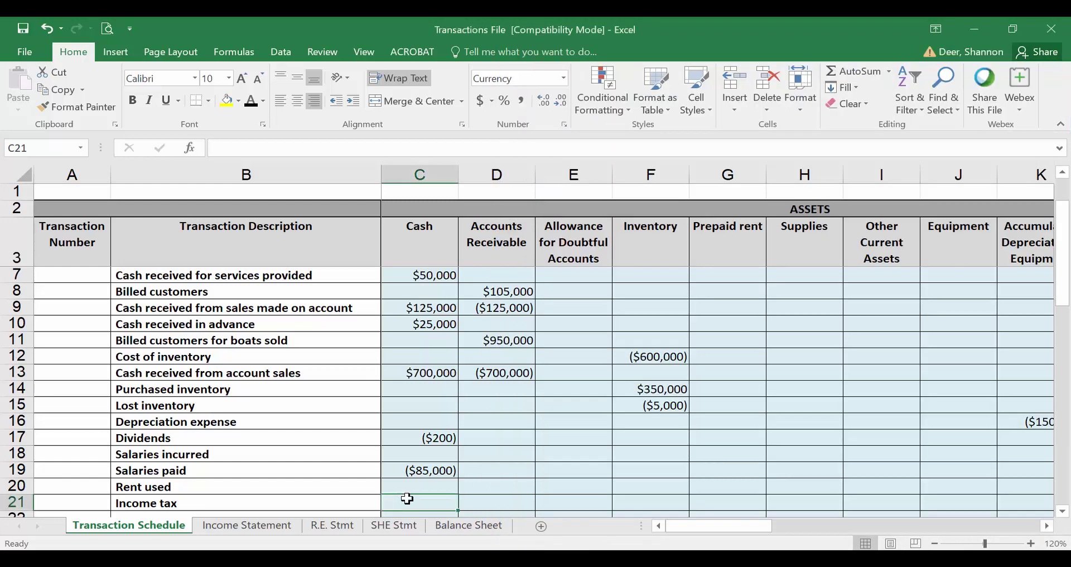
click(565, 498)
key(Up)
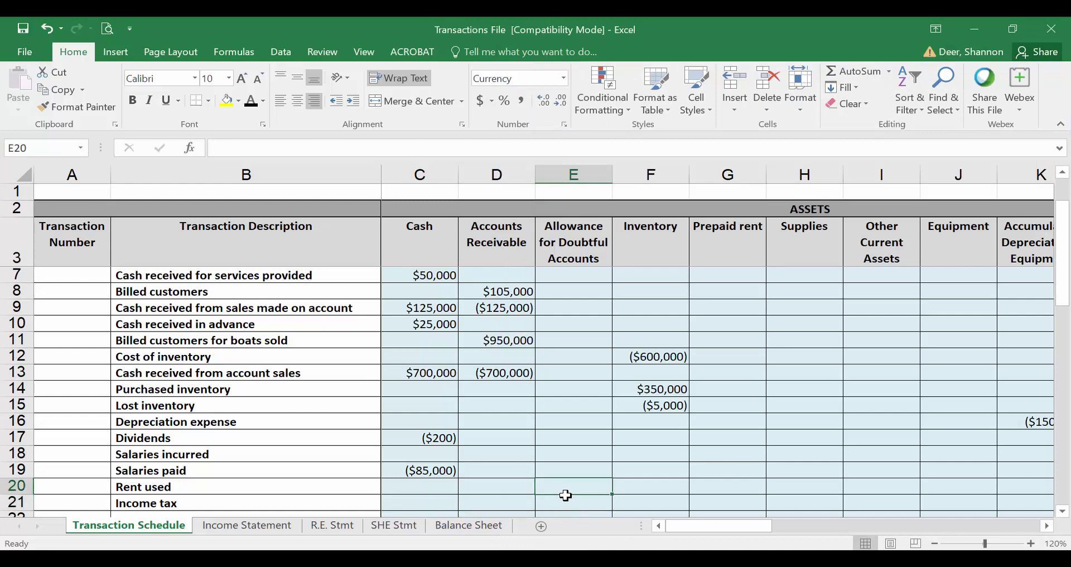
key(Right)
key(Right)
scroll(566, 496, up, 1)
key(Up)
key(Up)
key(Up)
key(Up)
key(Up)
key(Up)
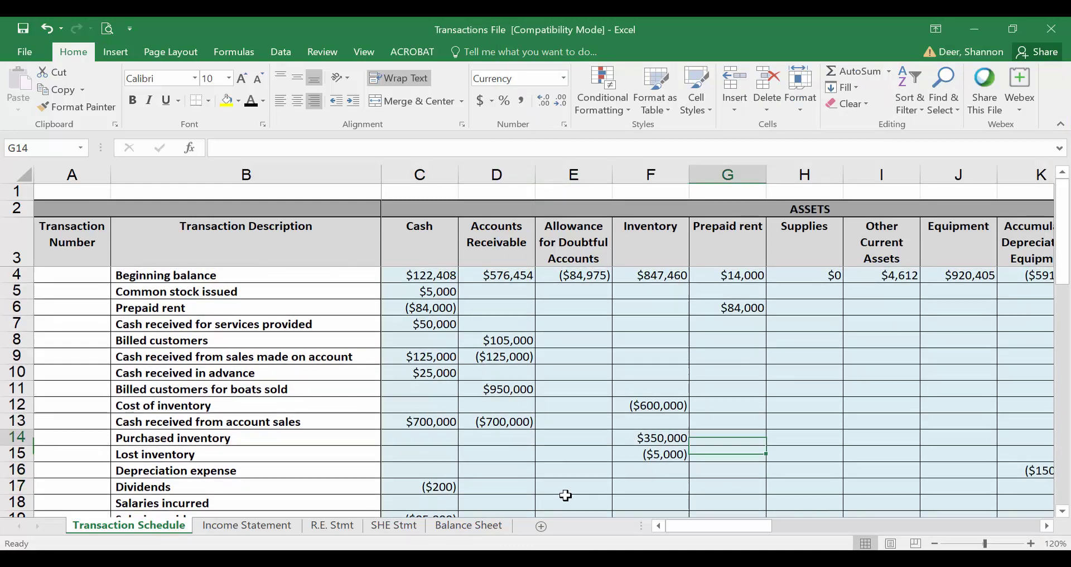
key(Up)
key(Up)
key(Up)
key(Up)
key(Up)
key(Up)
key(Up)
key(Up)
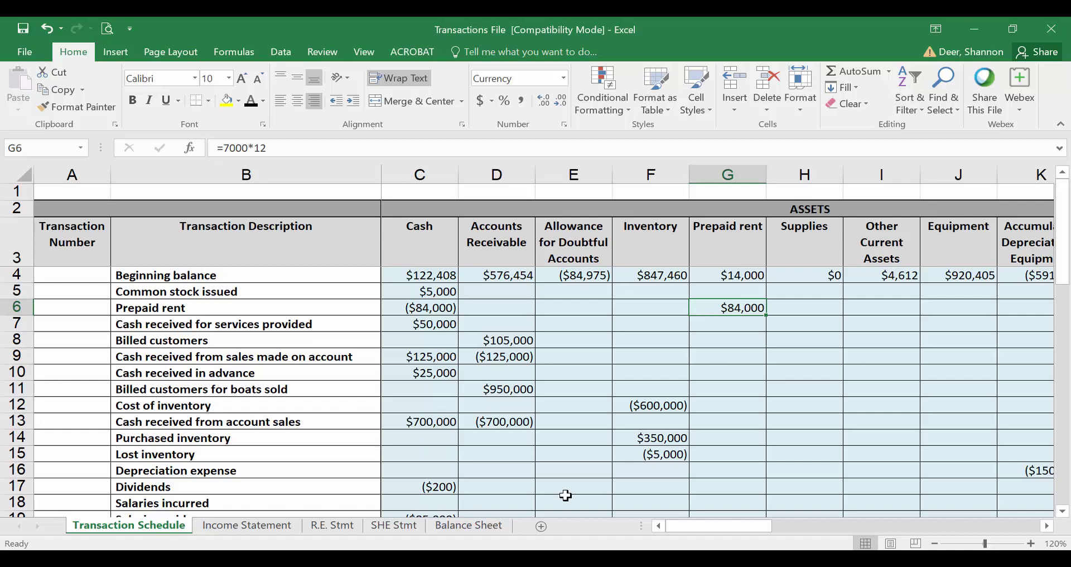
Enter =-7000*6 under Prepaid rent for the Rent used row (G20) to record six months of rent.
key(Page_Down)
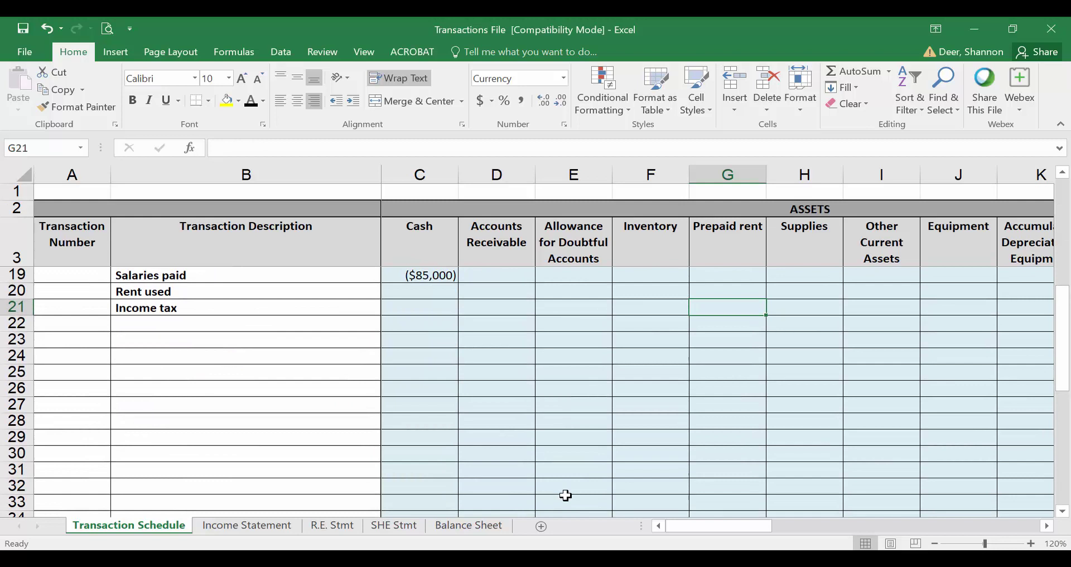
key(Up)
key(Up)
key(Down)
text(=-)
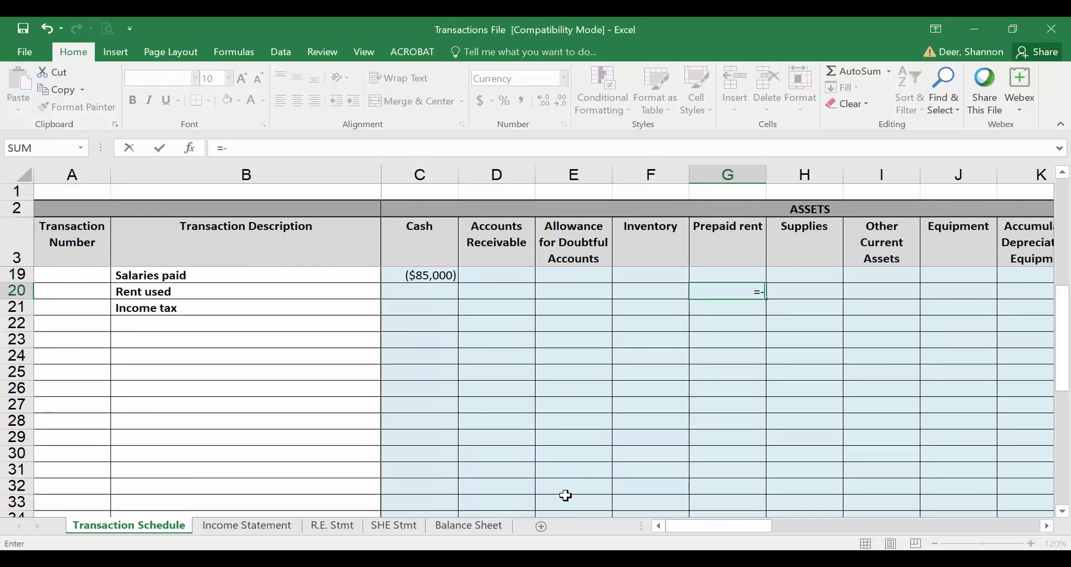
text(7000*6)
key(Return)
key(Up)
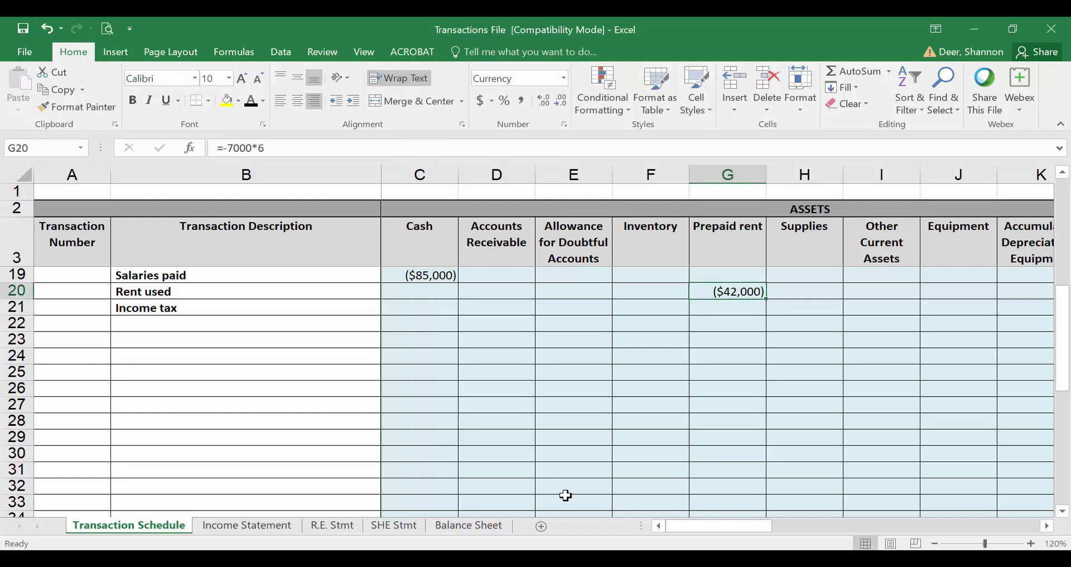
Record the matching rent expense as =7000*6 under SG&A Expense for the Rent used row (Z20).
key(Right)
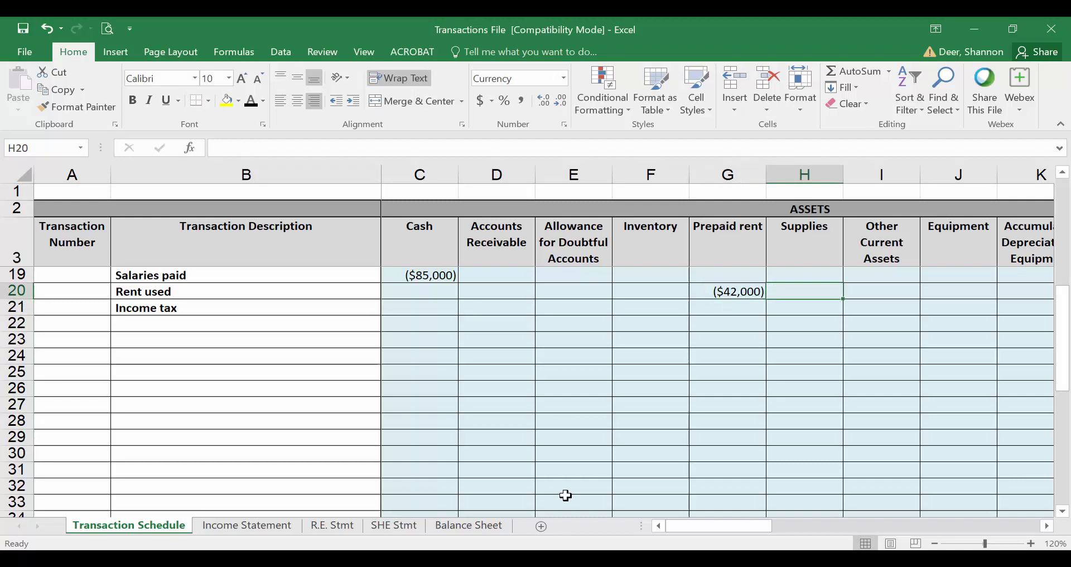
key(Right)
key(Left)
key(Left)
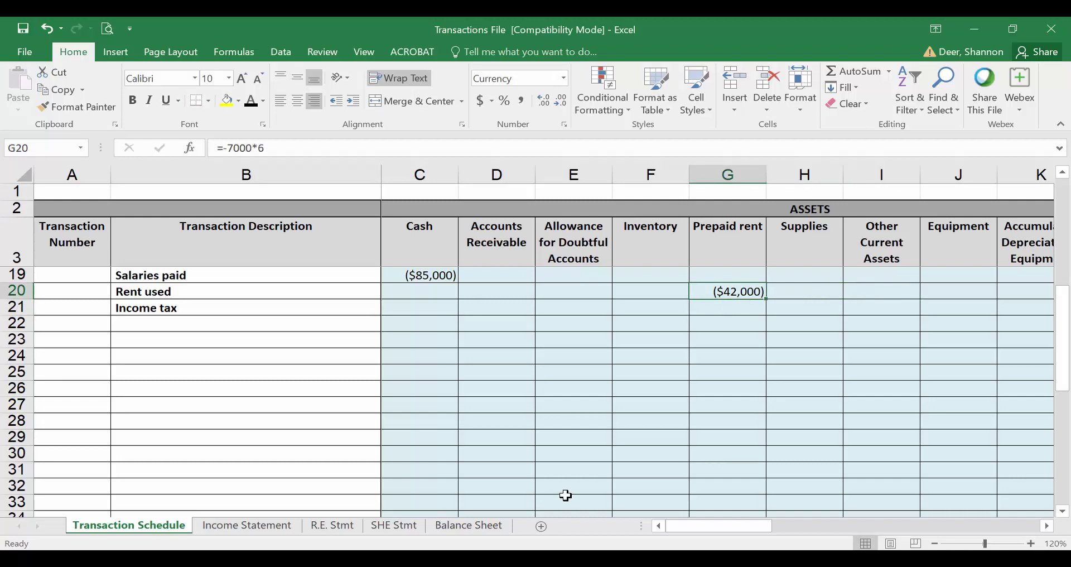
key(Right)
key(Right)
key(Right)
key(Right)
key(Right)
key(Right)
key(Right)
key(Right)
key(Right)
key(Right)
key(Right)
key(Right)
key(Right)
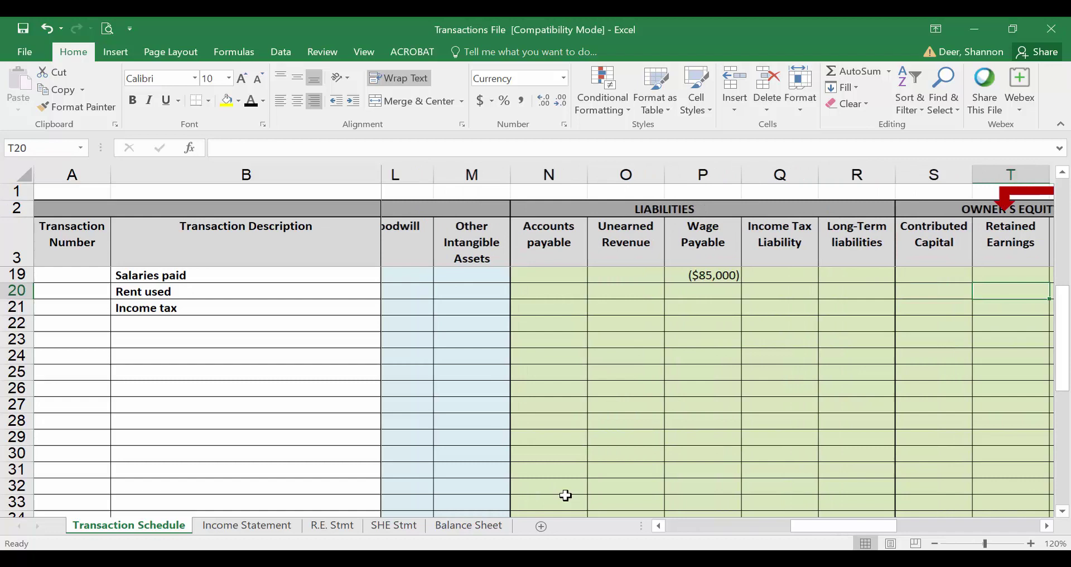
key(Right)
key(Right)
key(Right)
key(Right)
key(Right)
key(Right)
key(Right)
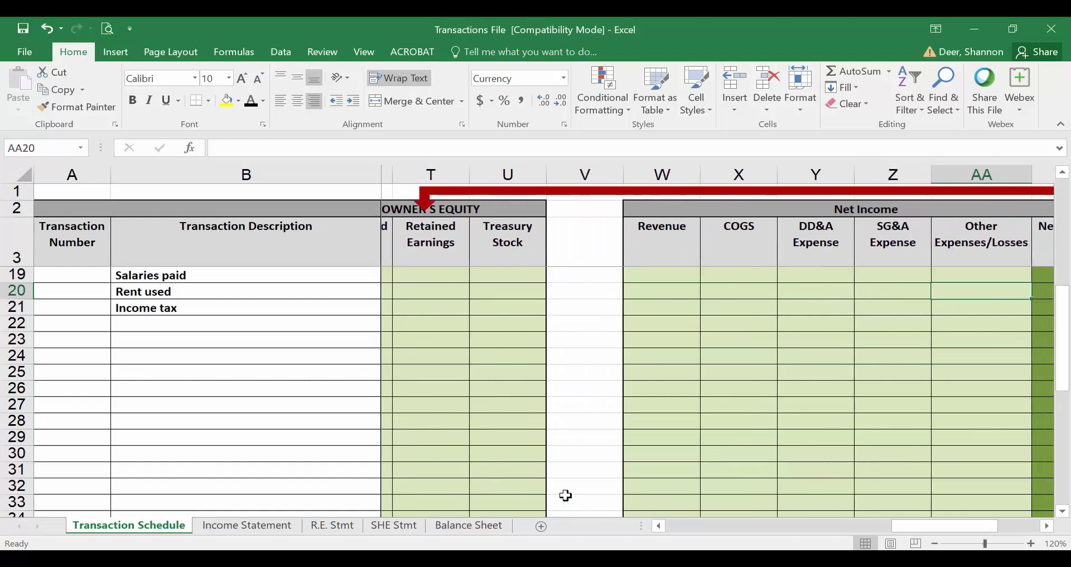
key(Left)
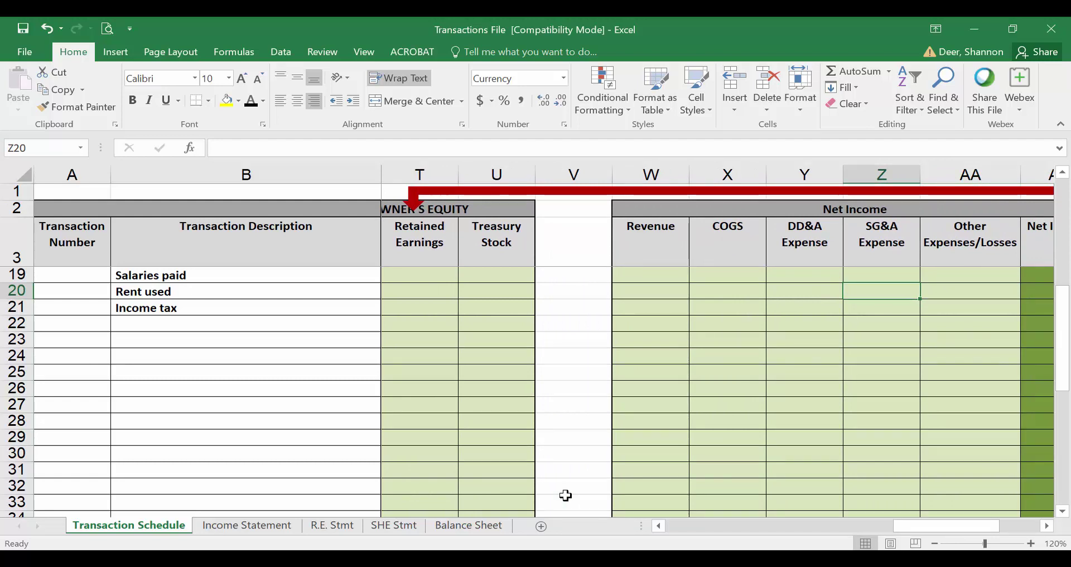
text(=7000)
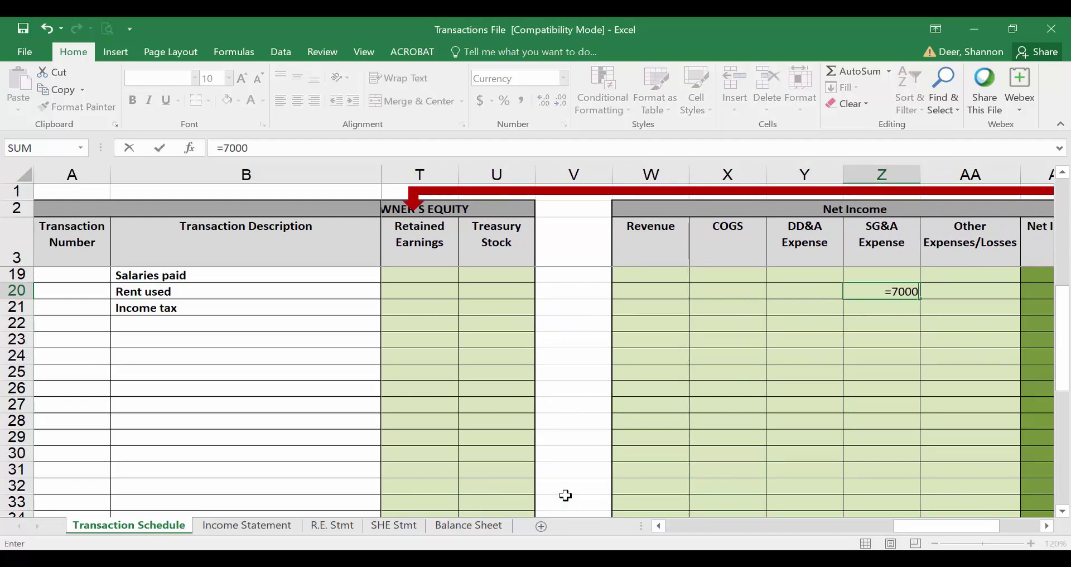
text(*6)
key(Return)
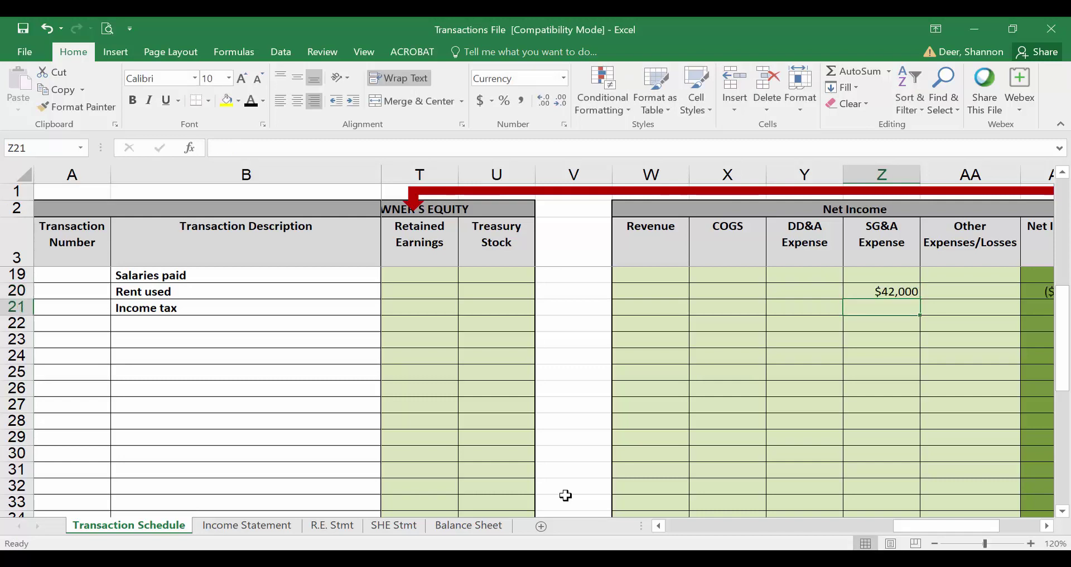
Review the Rent used row from its SG&A Expense entry to the Net Income formula (AB20).
key(Up)
key(Right)
key(Right)
key(Right)
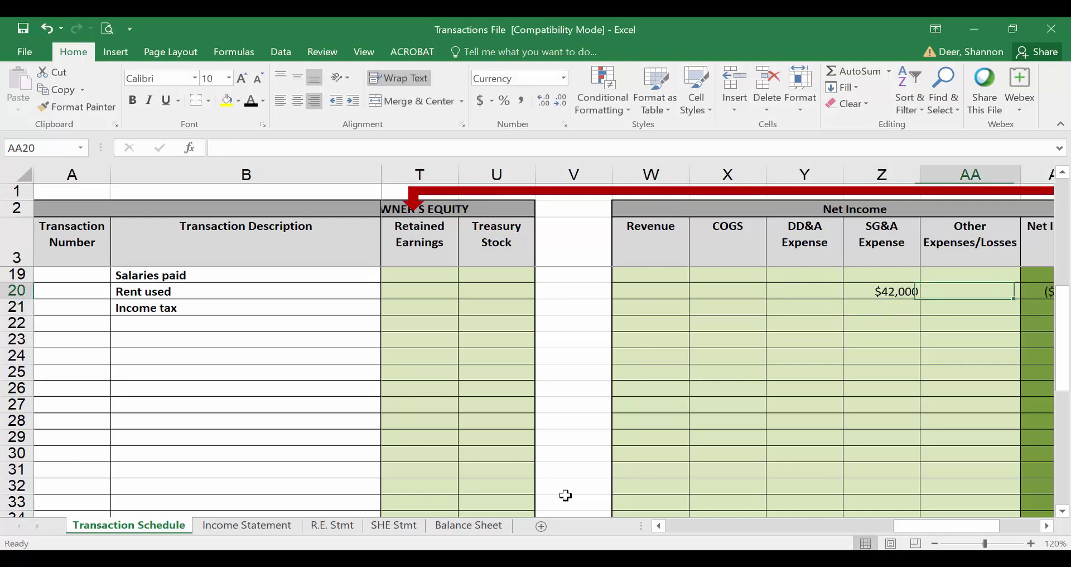
key(Left)
key(Left)
key(Left)
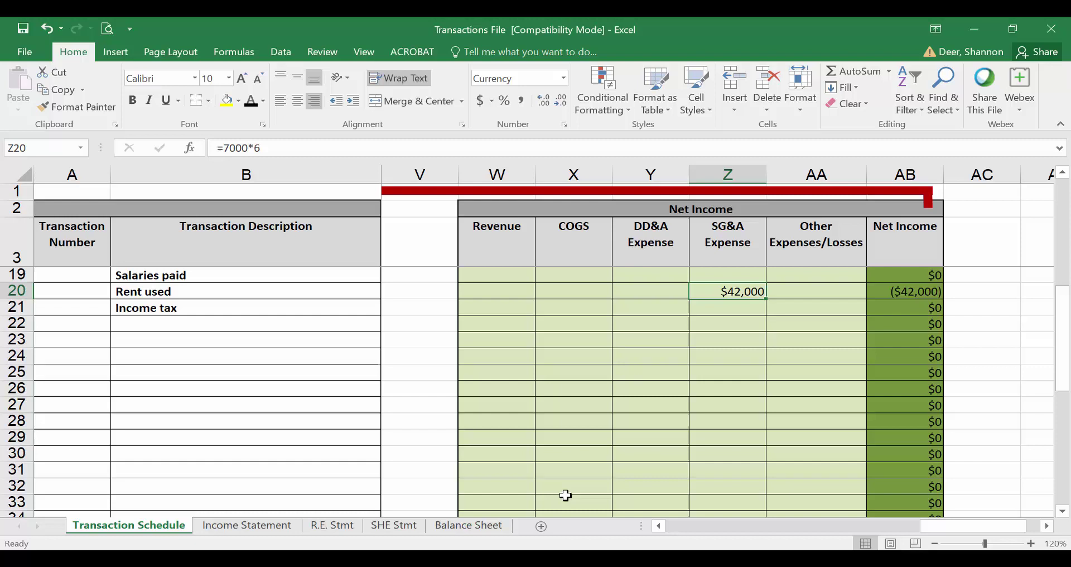
key(Right)
key(Right)
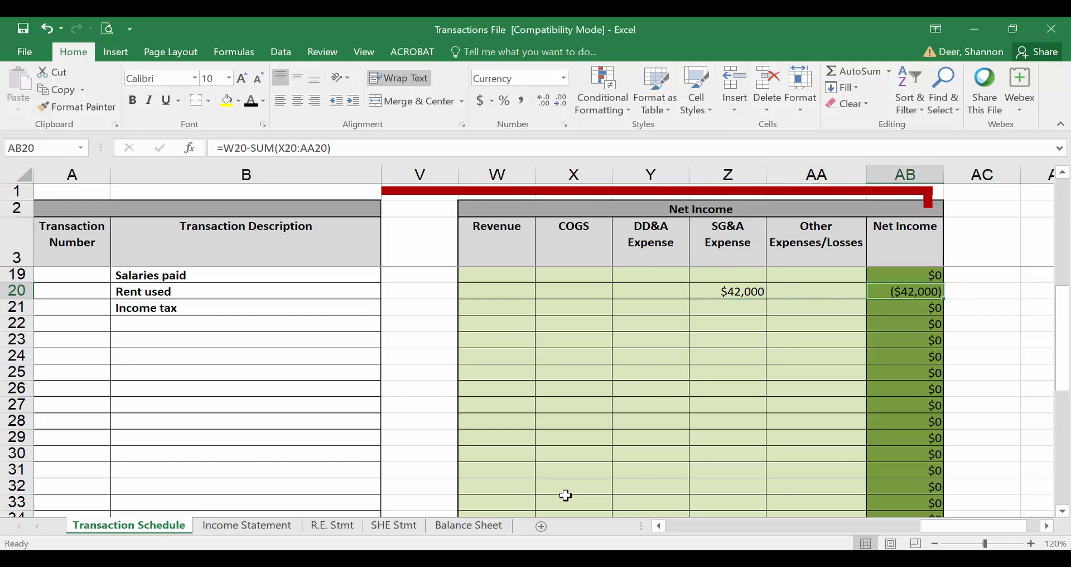
Switch to the Word note packet and read items 10 and 11 on year-end entries and the income tax rate.
key(Left)
key(Left)
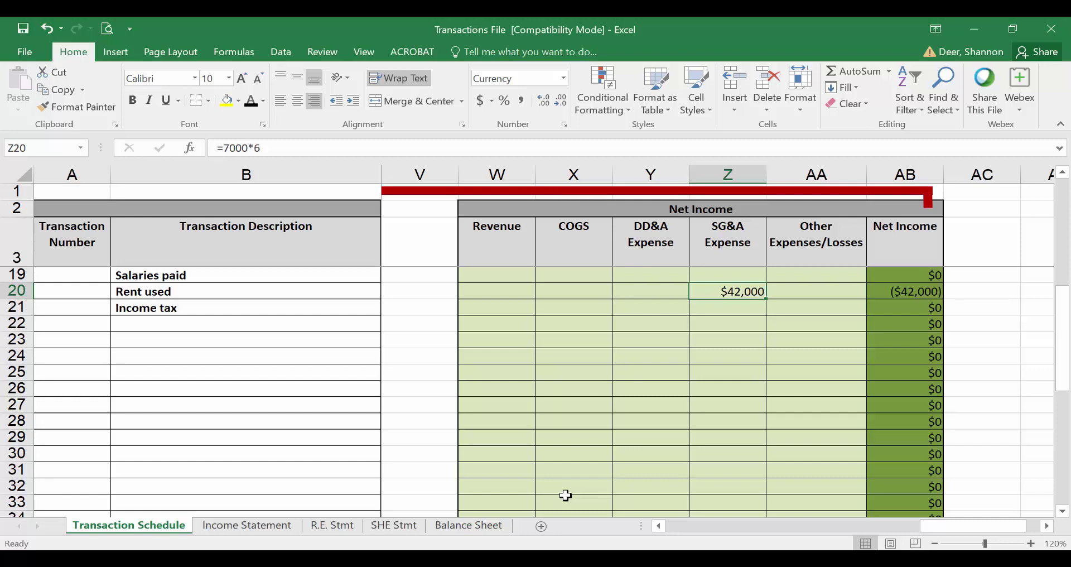
key(alt+Tab)
scroll(566, 495, down, 3)
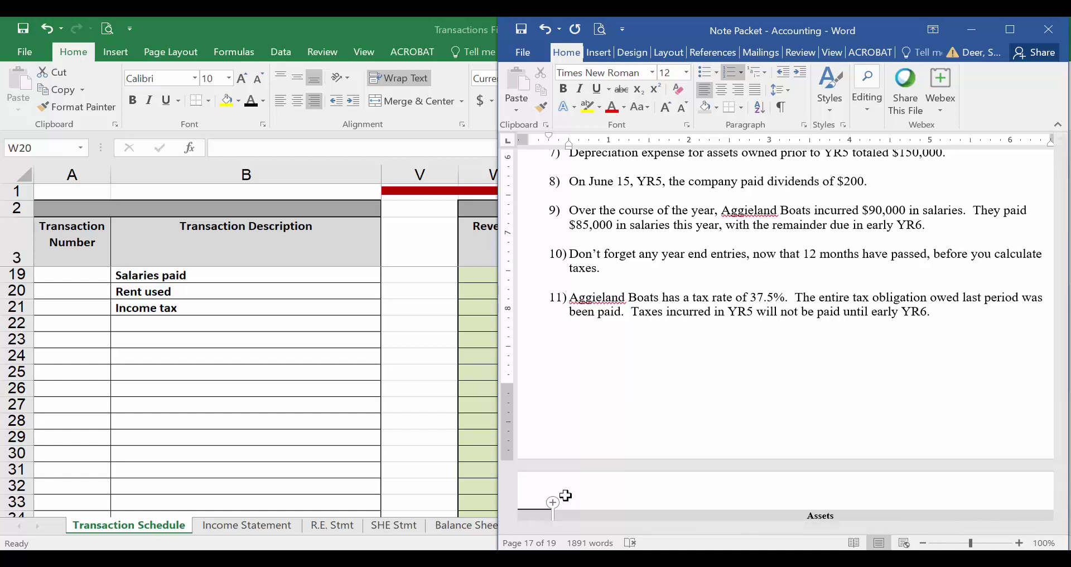
key(Left)
key(Left)
key(Right)
key(Right)
key(Right)
key(Right)
key(Right)
key(Right)
key(Right)
key(Right)
key(Right)
key(Right)
key(Right)
key(Right)
key(Right)
key(Right)
key(Right)
key(Right)
key(Right)
key(Right)
key(Right)
key(Right)
key(Right)
key(Right)
key(Right)
key(Right)
key(Right)
key(Right)
key(Right)
Return to Excel and review the Net Income section from Beginning balance through Rent used (W4:AB20) as the basis for income tax.
key(alt+Tab)
key(Right)
key(Right)
key(Down)
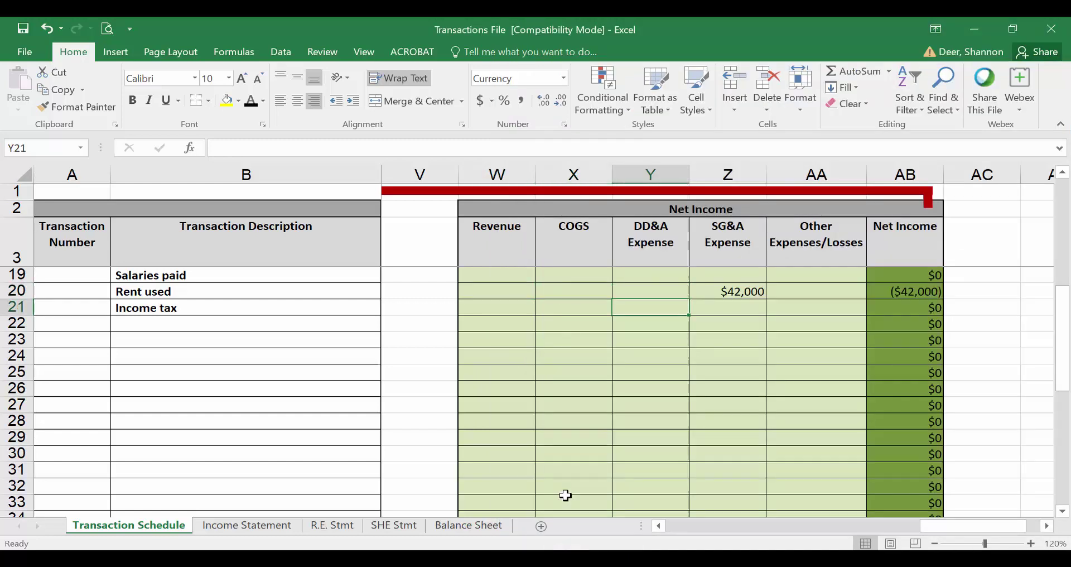
key(Right)
key(Right)
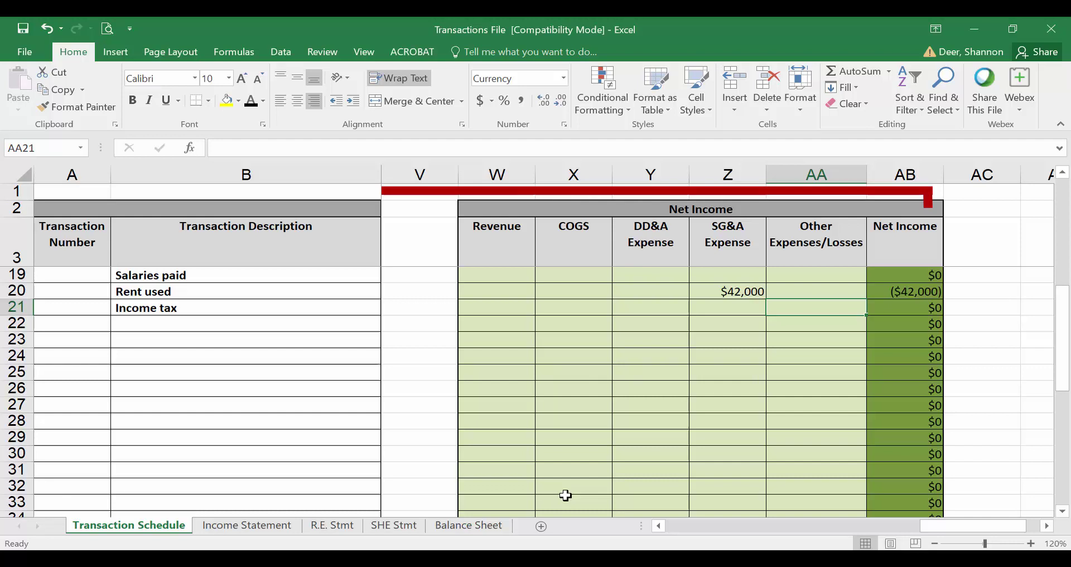
mouse_move(905, 291)
mouse_down()
mouse_move(957, 246)
mouse_move(412, 247)
mouse_up()
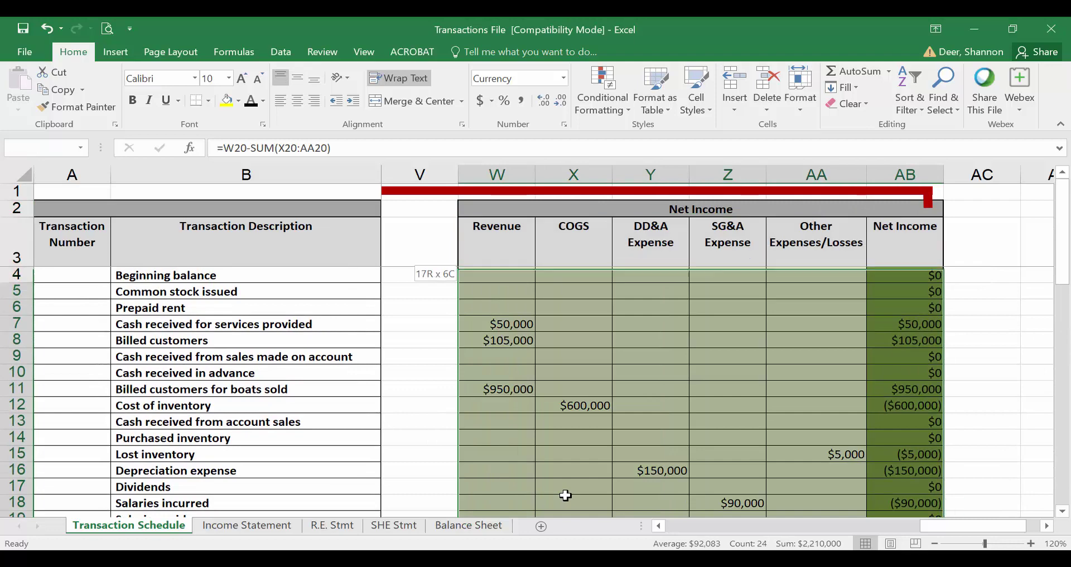
key(Up)
key(Down)
key(Down)
scroll(565, 495, down, 1)
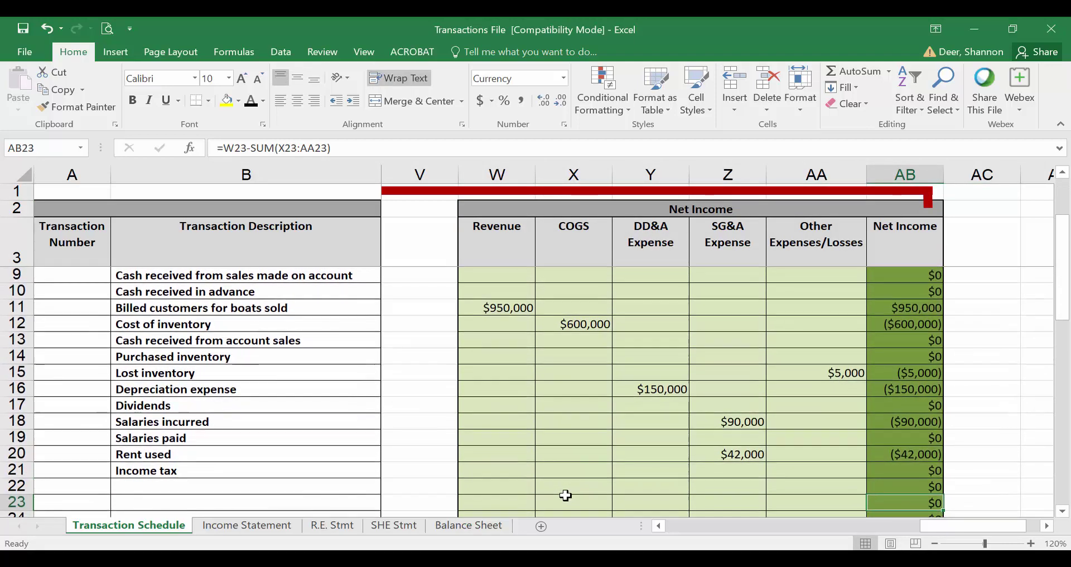
Enter =SUM(AB4:AB20)*.375 under Other Expenses/Losses for the Income tax row (AA21) to record tax expense.
key(Left)
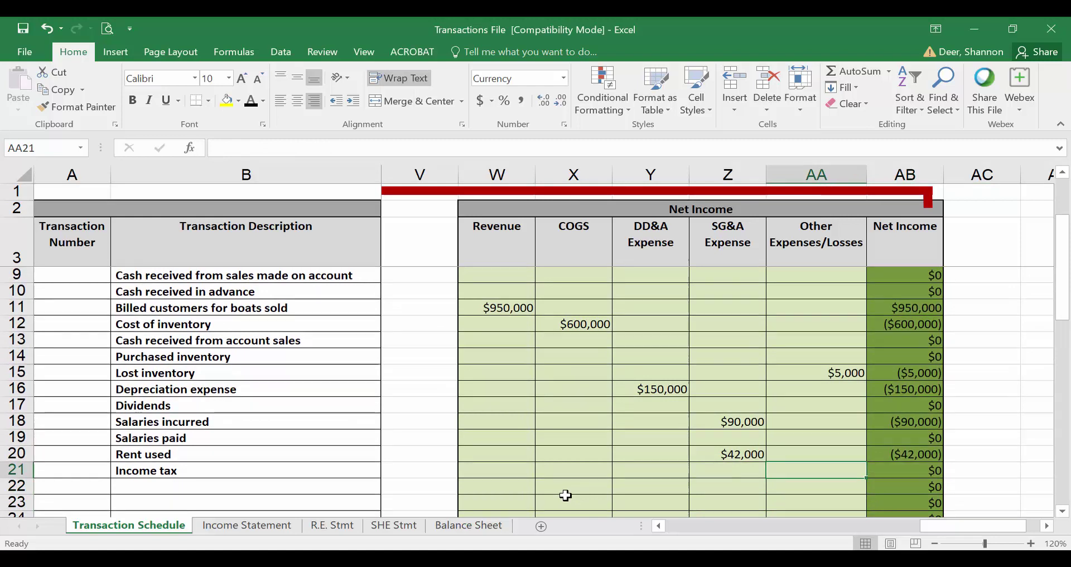
text(=S)
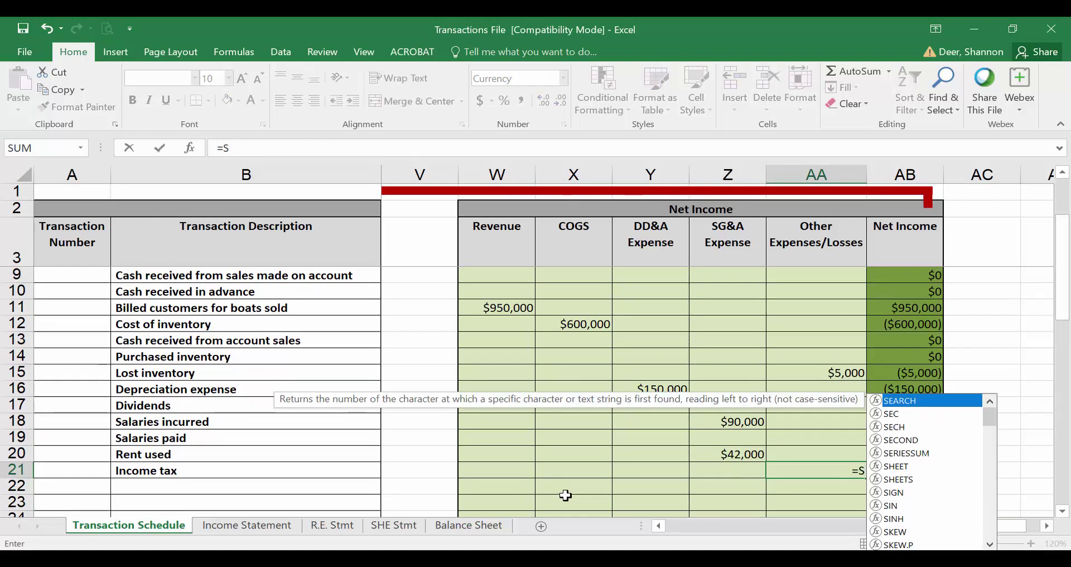
text(UM()
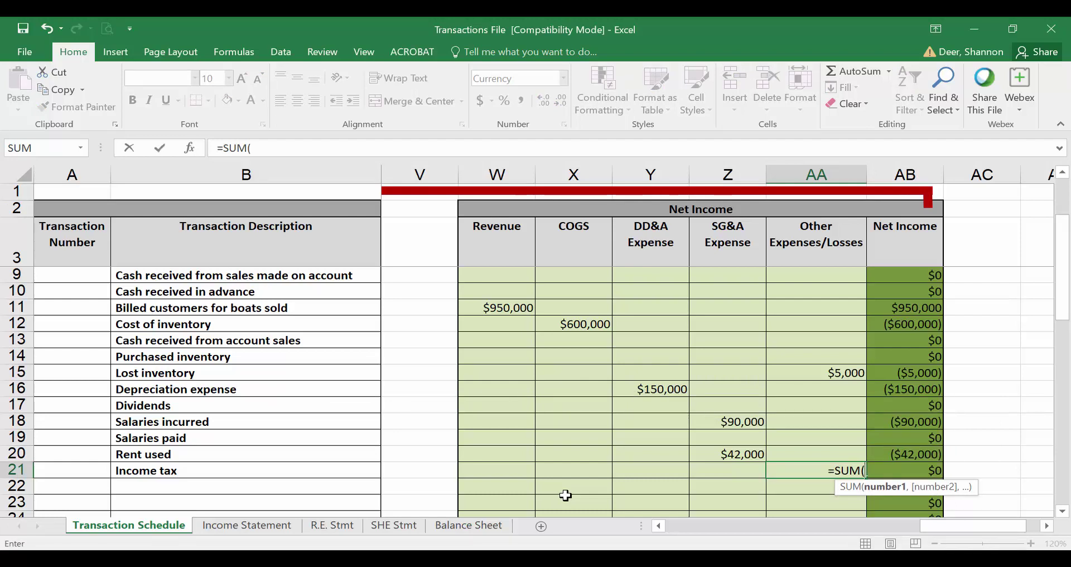
key(Right)
key(Up)
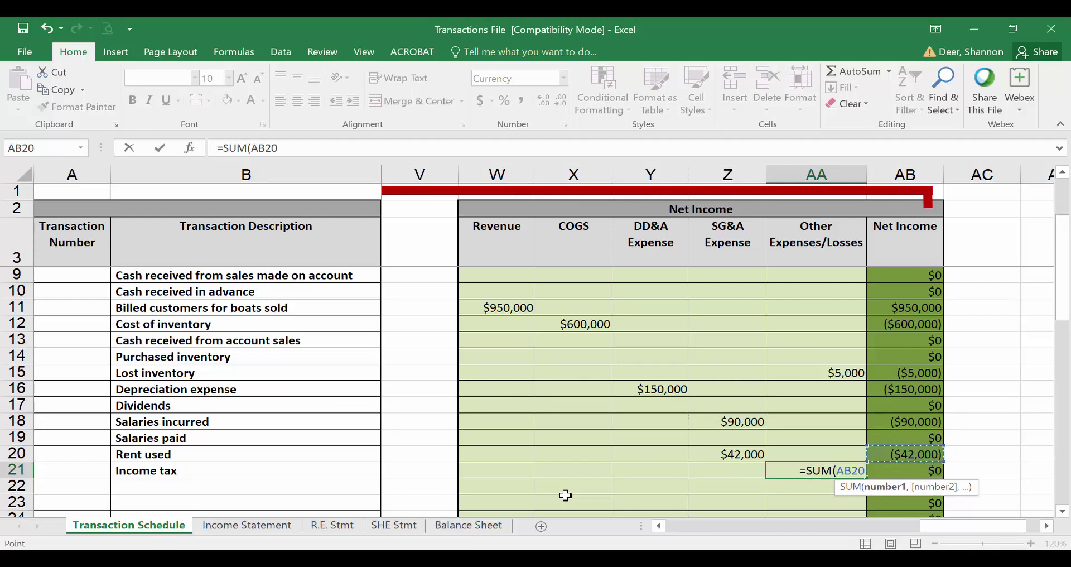
key(shift+Up)
key(shift+Up)
key(shift+Up)
key(shift+Up)
key(shift+Up)
key(shift+Up)
key(shift+Up)
key(shift+Up)
key(shift+Up)
key(shift+Up)
key(shift+Up)
key(shift+Up)
key(shift+Up)
key(shift+Up)
key(shift+Up)
key(shift+Up)
key(shift+Up)
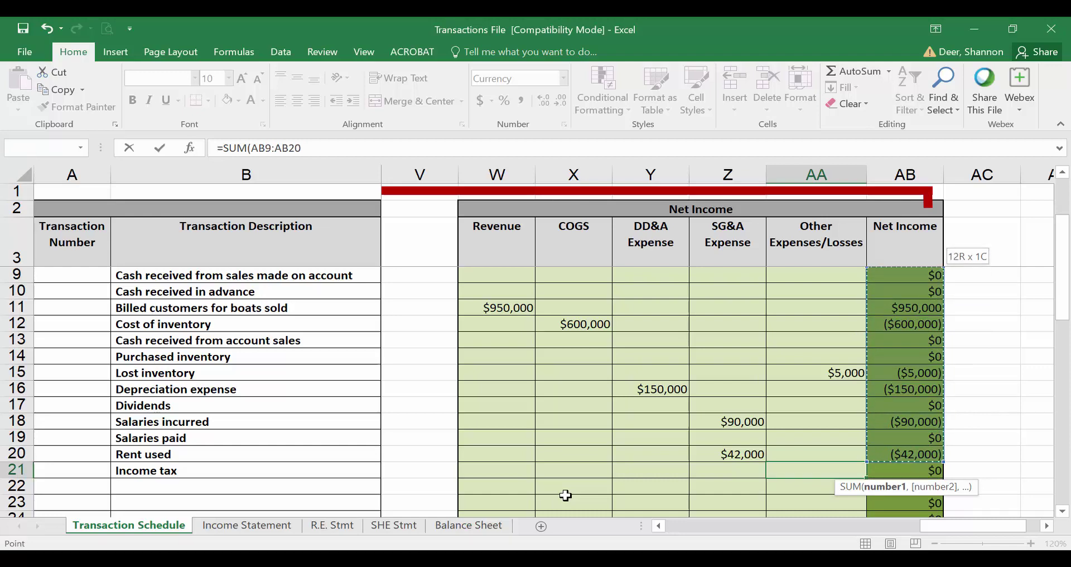
key(shift+Down)
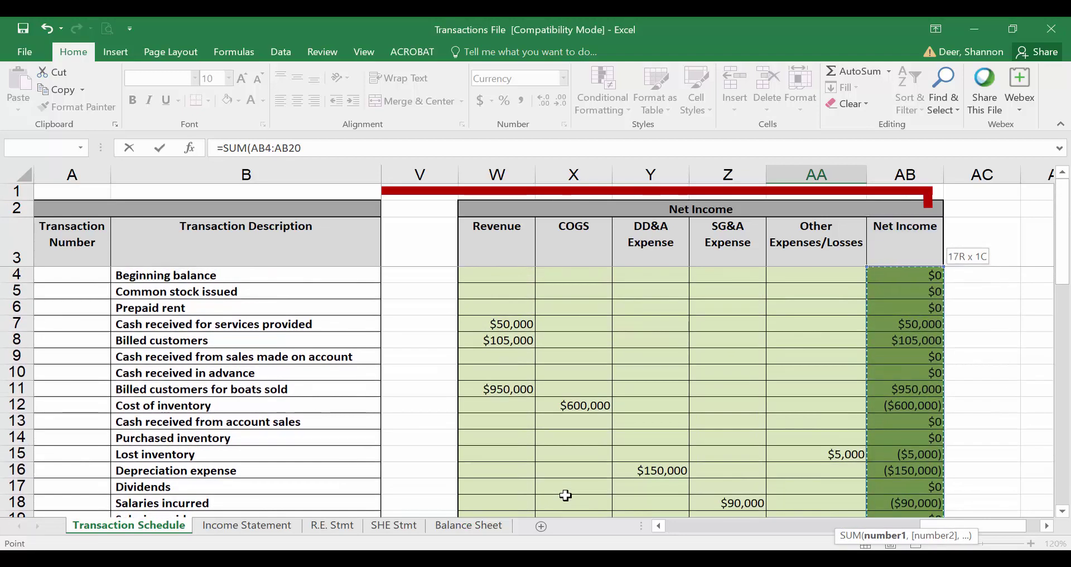
text()*.)
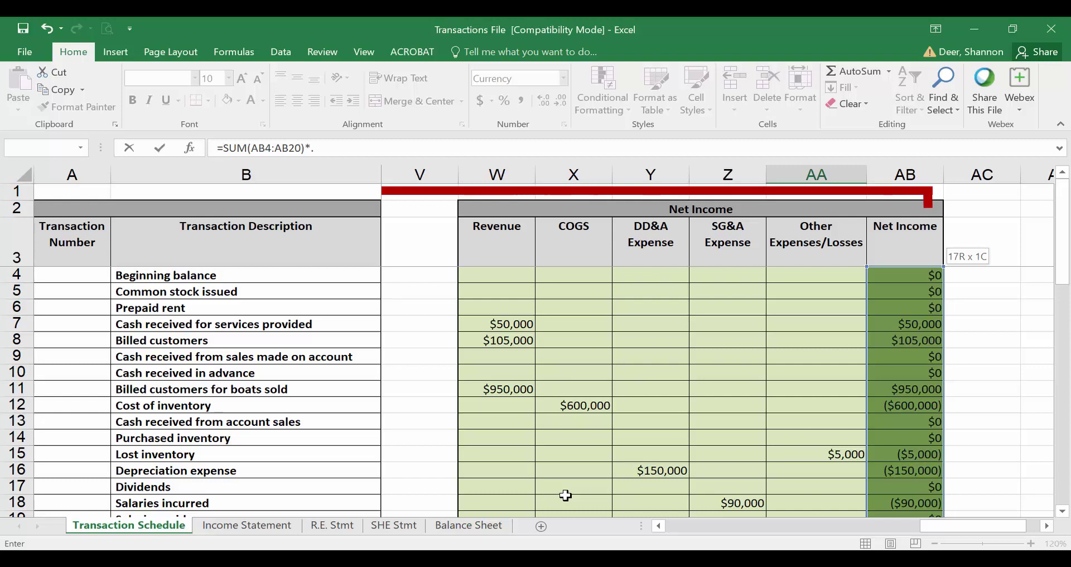
text(375)
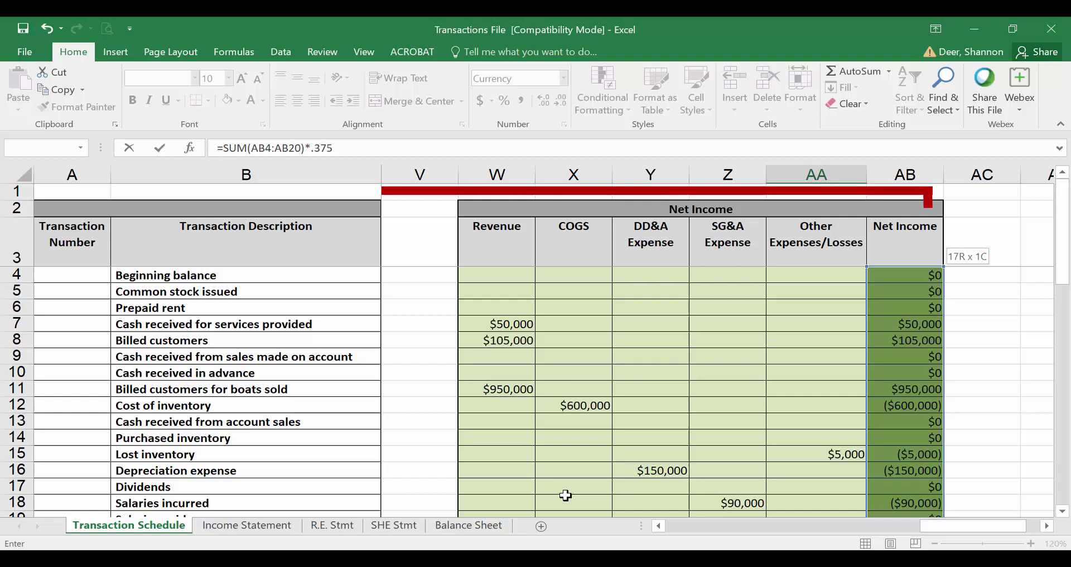
key(ctrl+Return)
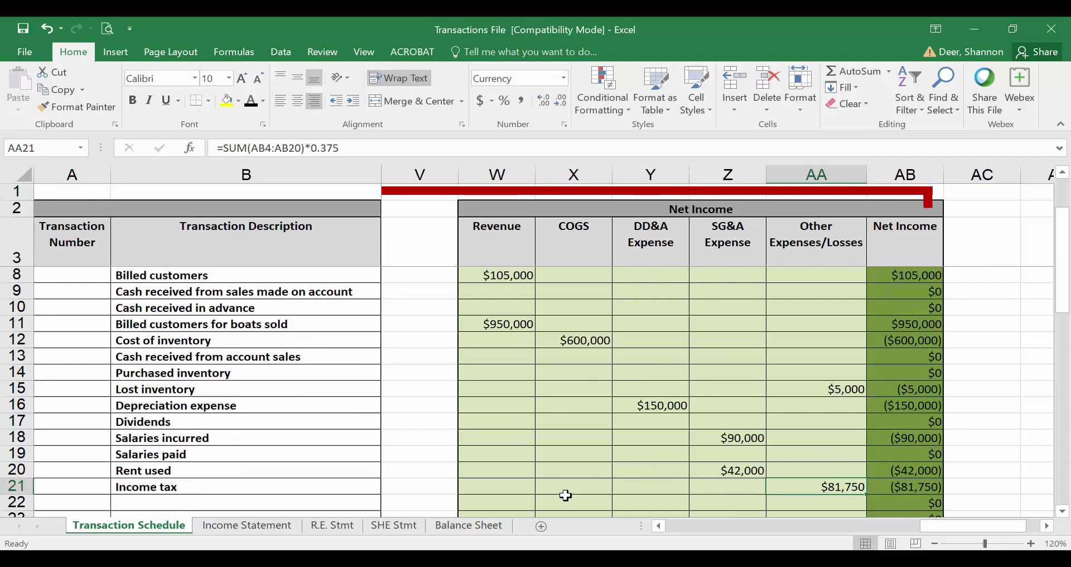
Review the Income tax row's Net Income formula and select the Net Income values above it to check the pre-tax total.
key(Right)
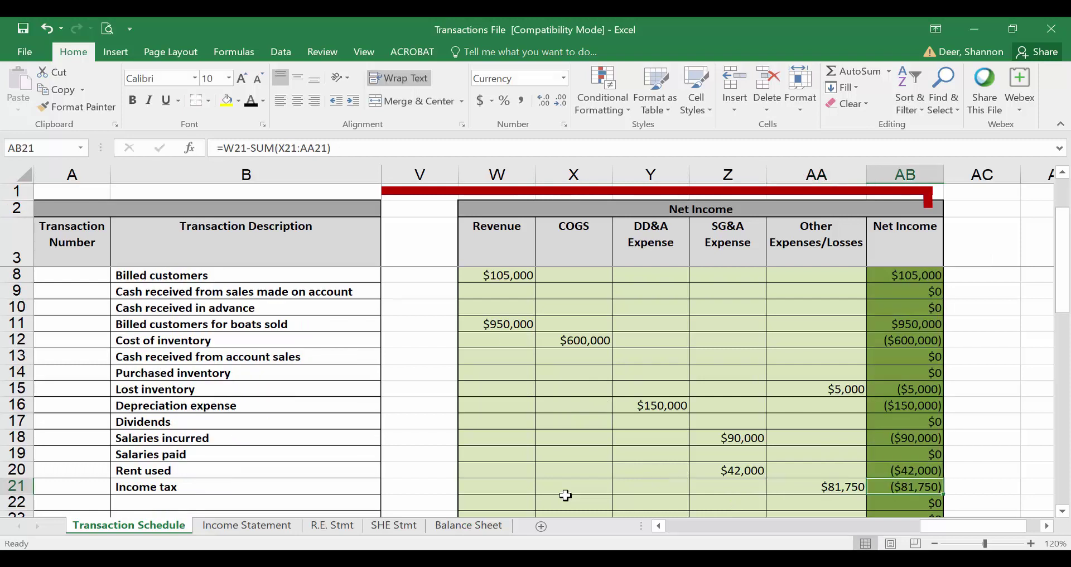
key(Down)
key(Down)
key(Down)
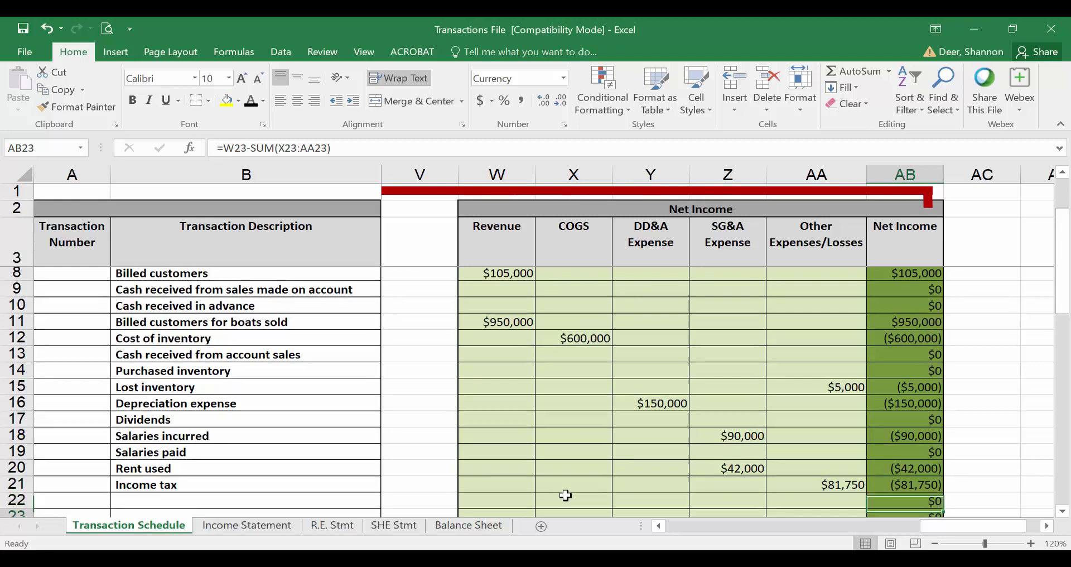
key(Up)
key(Up)
key(Up)
key(Up)
key(shift+Up)
key(shift+Up)
key(shift+Up)
key(shift+Up)
key(shift+Up)
key(shift+Up)
key(shift+Up)
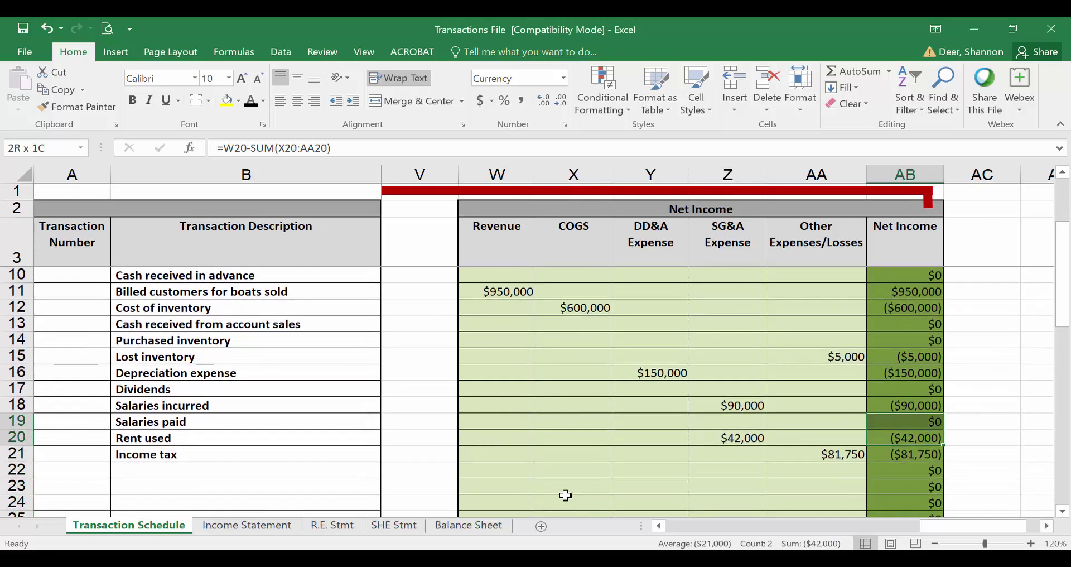
scroll(566, 495, up, 2)
key(shift+Up)
key(shift+Up)
key(shift+Up)
key(shift+Up)
key(shift+Up)
key(shift+Up)
key(shift+Up)
key(shift+Up)
key(shift+Up)
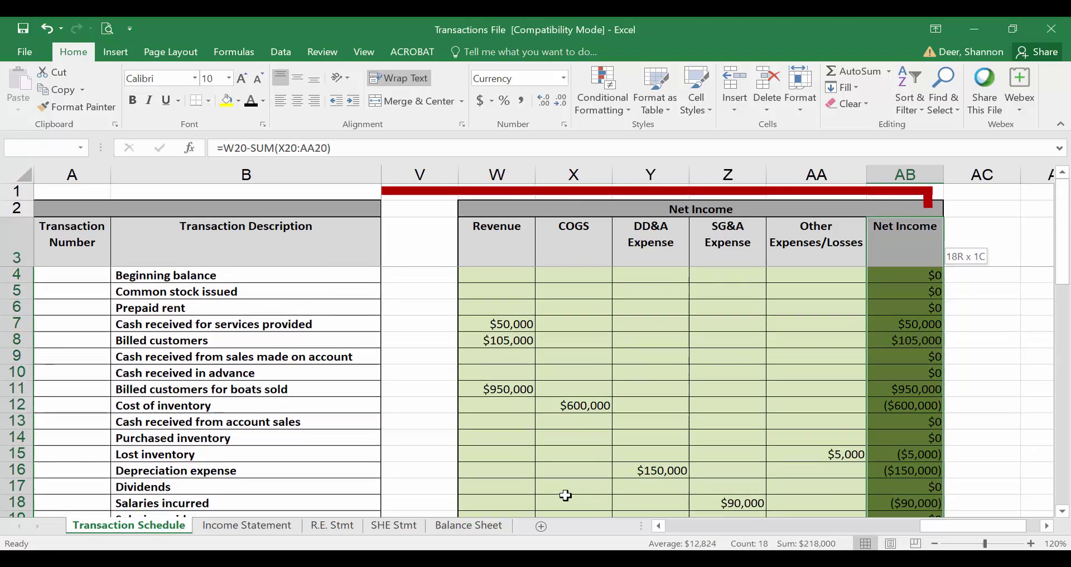
key(Down)
key(Down)
key(Down)
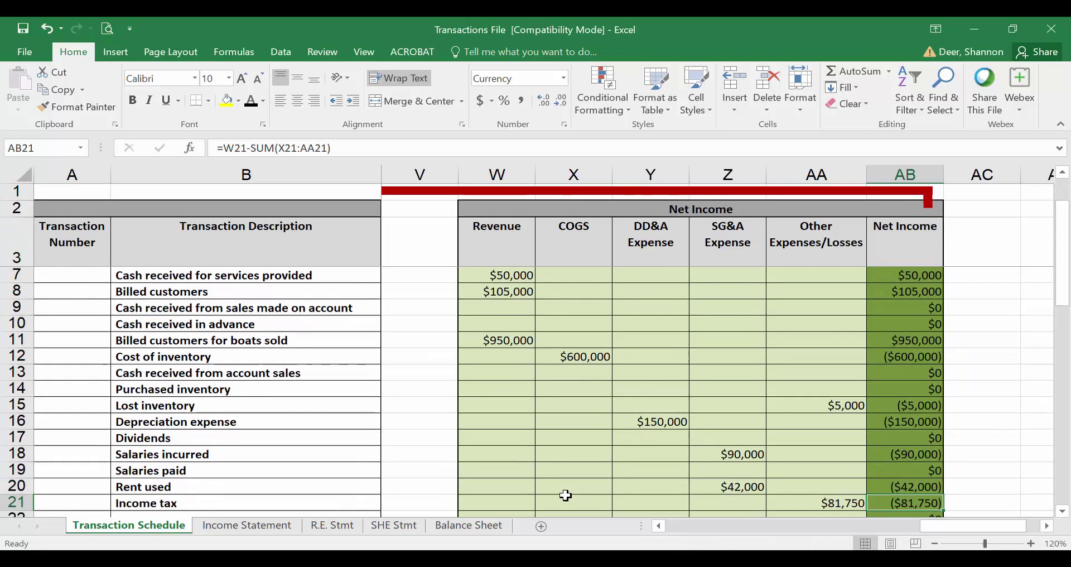
key(Up)
key(Up)
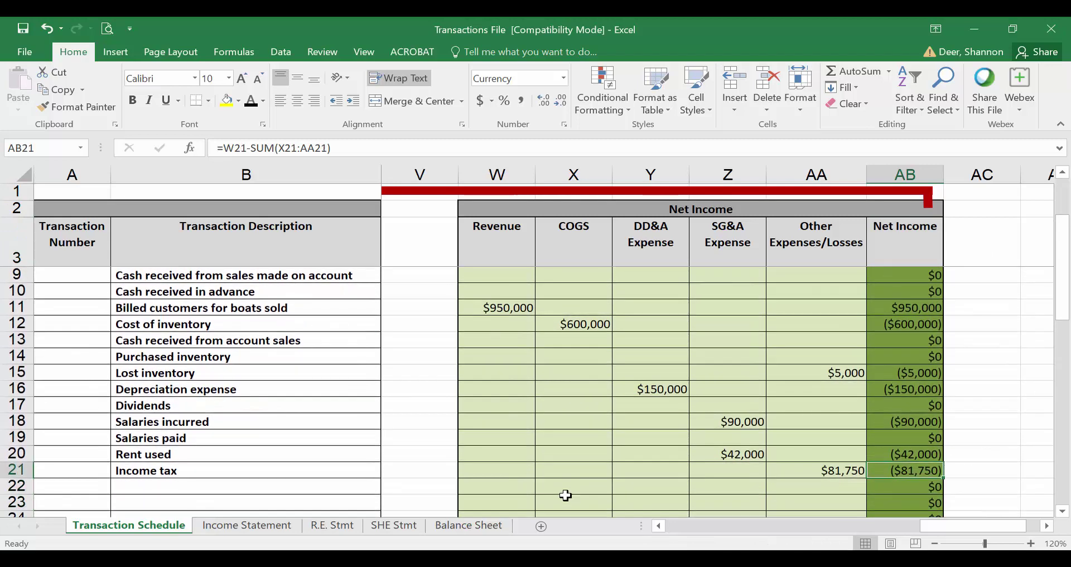
Examine the Net Income total formula in the Change during Period row (AB43).
key(Down)
key(Down)
key(Down)
key(Down)
key(Down)
key(Down)
key(Down)
key(Down)
key(Down)
key(Down)
key(Down)
key(Down)
key(Down)
key(Down)
key(Down)
key(Down)
key(Down)
key(Down)
key(Down)
key(Down)
key(Down)
key(Down)
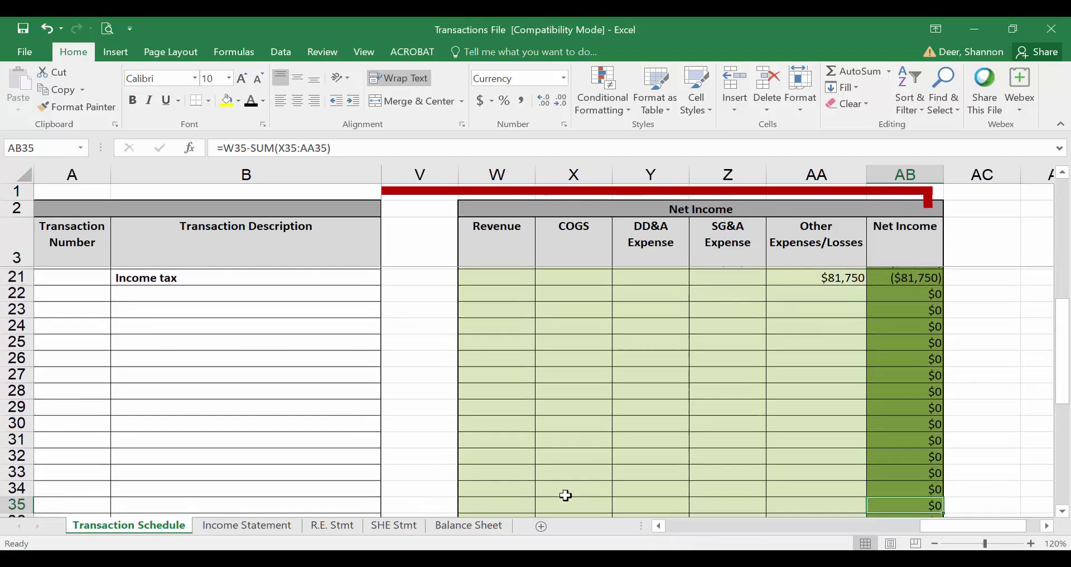
key(alt+equal)
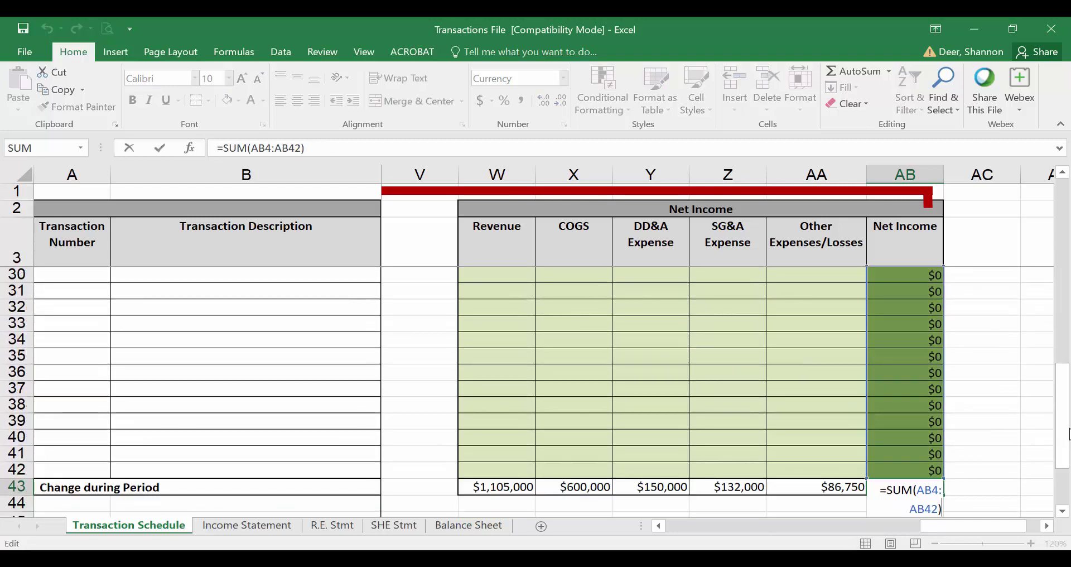
Enter =AA21 under Income Tax Liability for the Income tax row (Q21) to record the unpaid tax.
drag(1063, 432, 1060, 312)
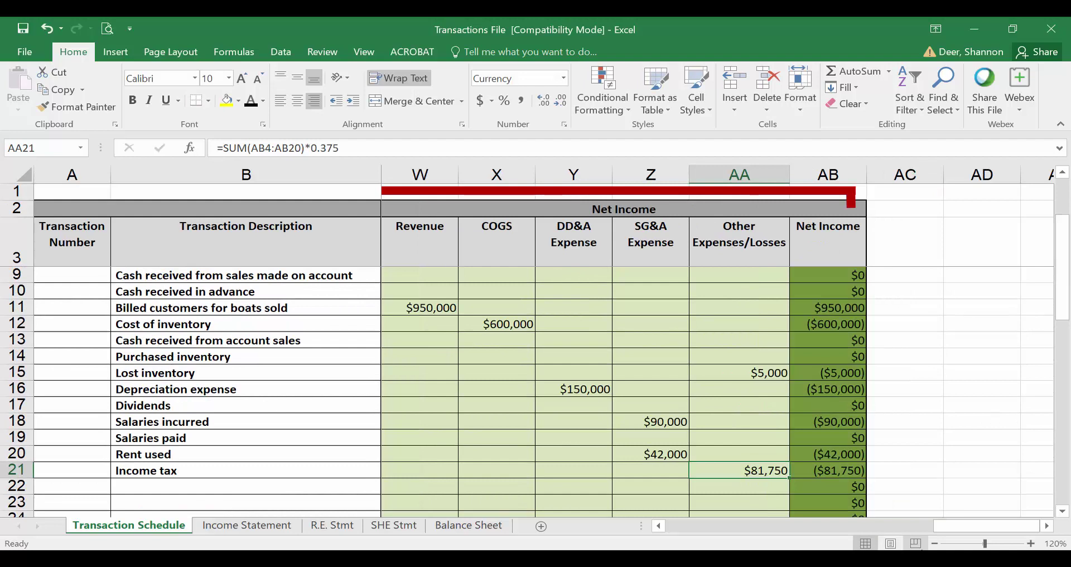
key(Left)
key(Left)
key(Left)
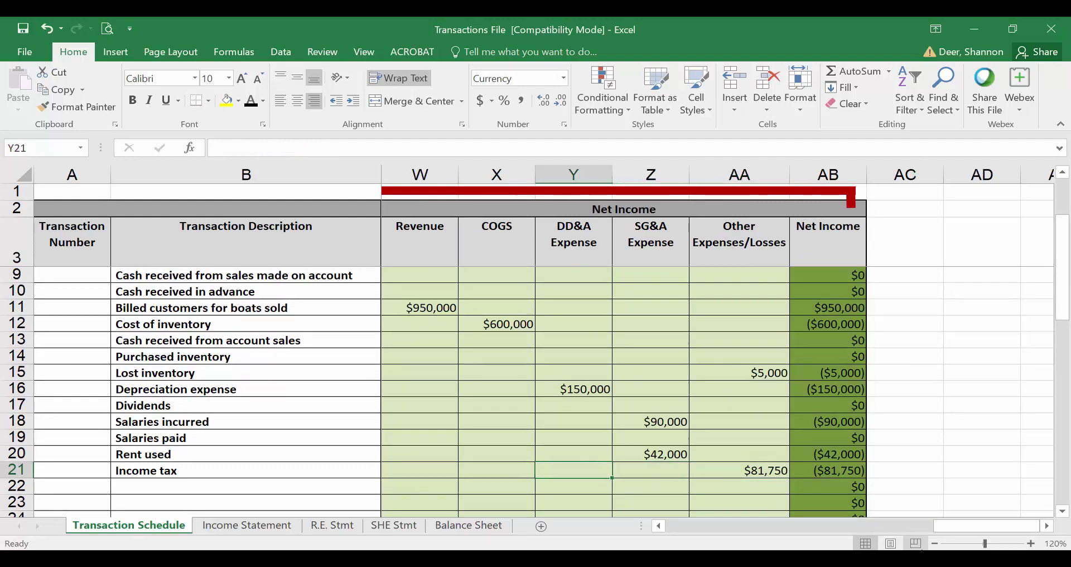
key(Left)
key(Left)
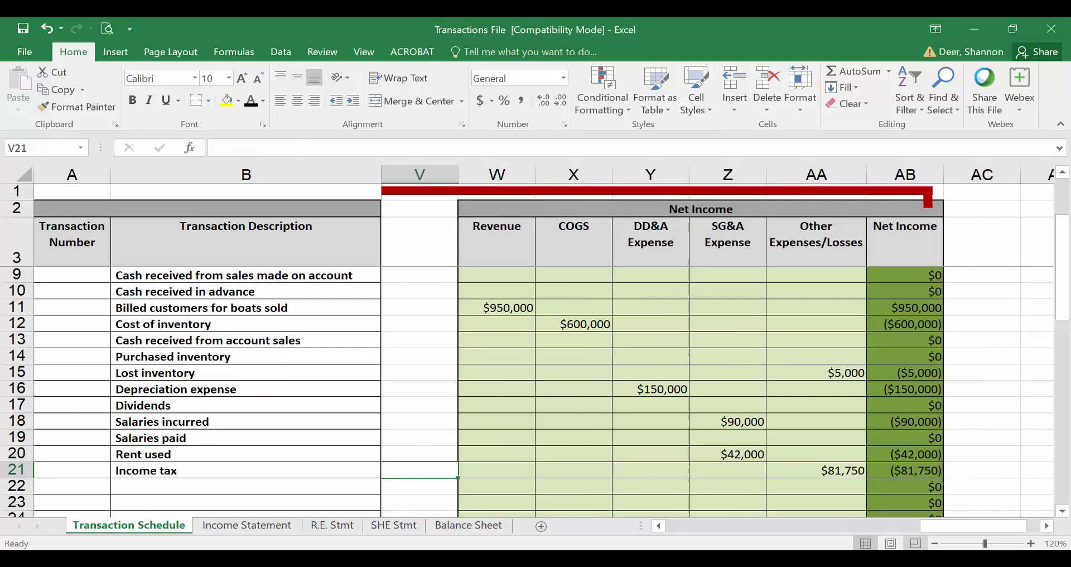
key(Right)
key(Left)
key(Left)
key(Left)
key(Left)
key(Left)
key(Left)
key(Left)
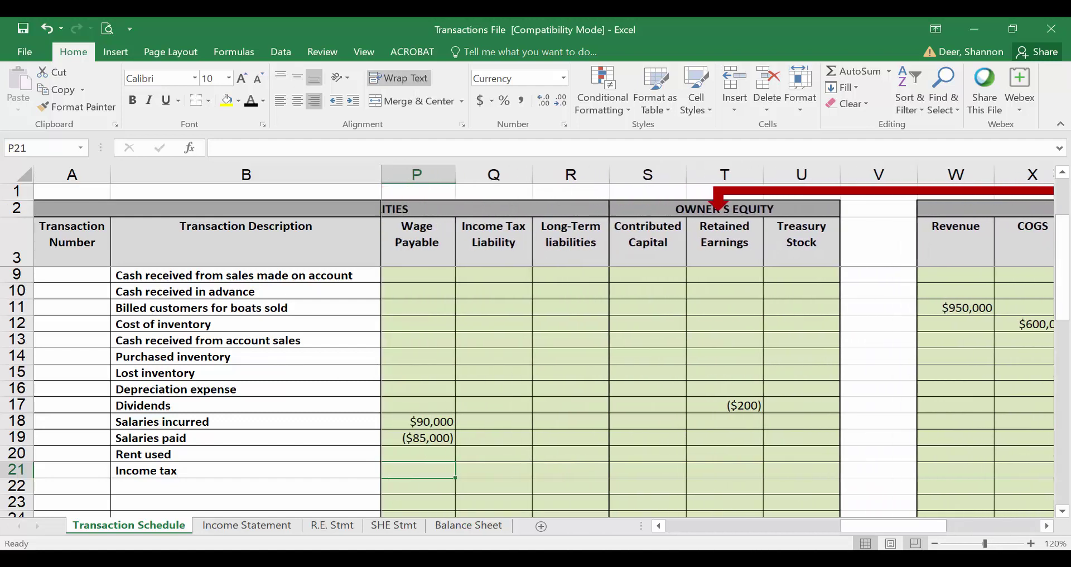
key(Left)
key(Left)
key(Right)
key(Right)
key(Right)
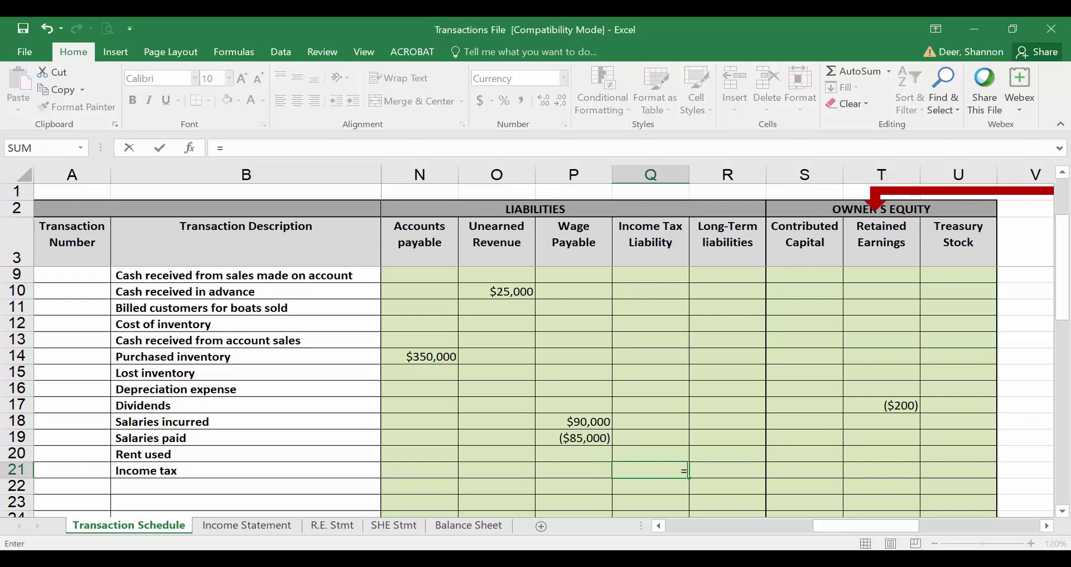
text(=)
key(Right)
key(Right)
key(Right)
key(Right)
key(Right)
key(Right)
key(Right)
key(Right)
key(Right)
key(Right)
key(Right)
key(Left)
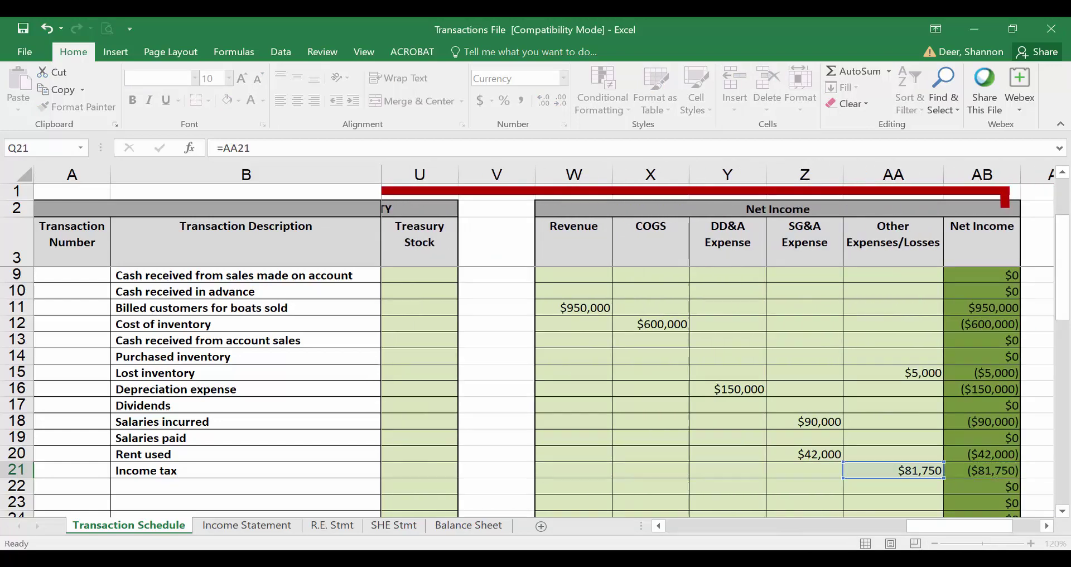
key(Return)
key(Up)
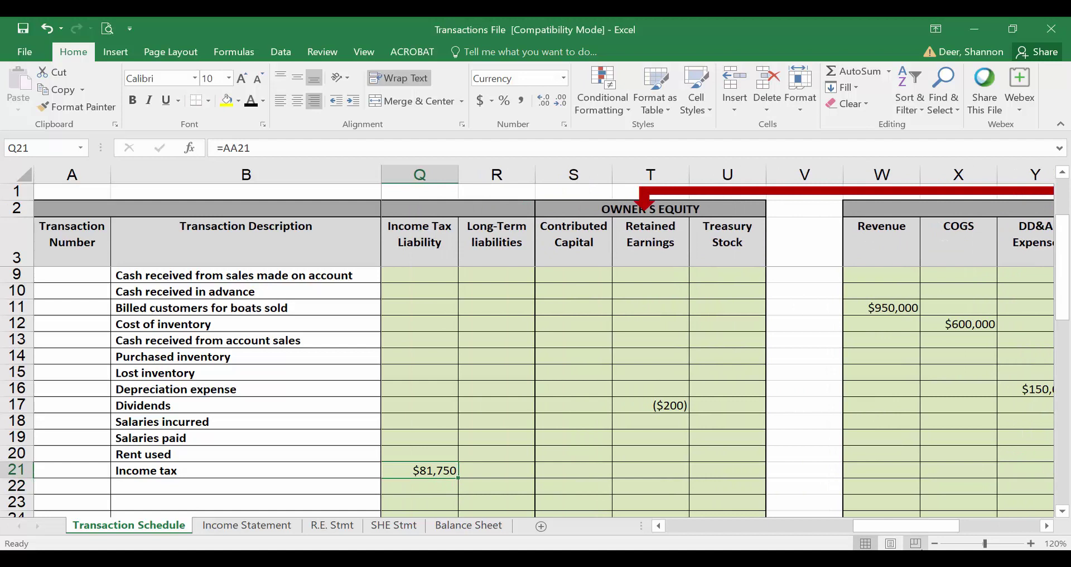
Review the Contributed Capital, Retained Earnings and Treasury Stock cells of the Income tax row (S21:U21).
click(574, 471)
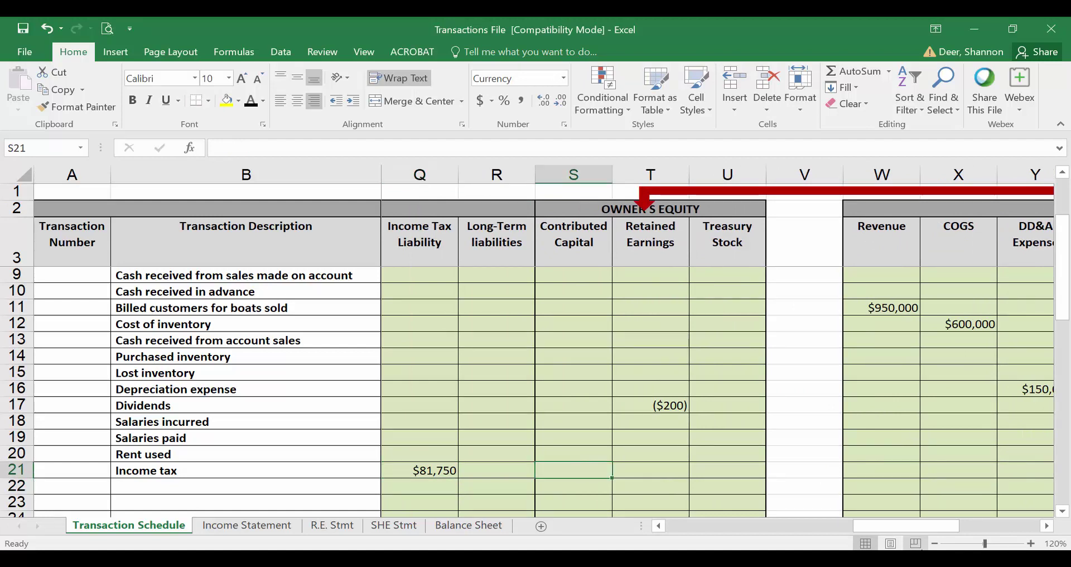
click(651, 470)
click(728, 470)
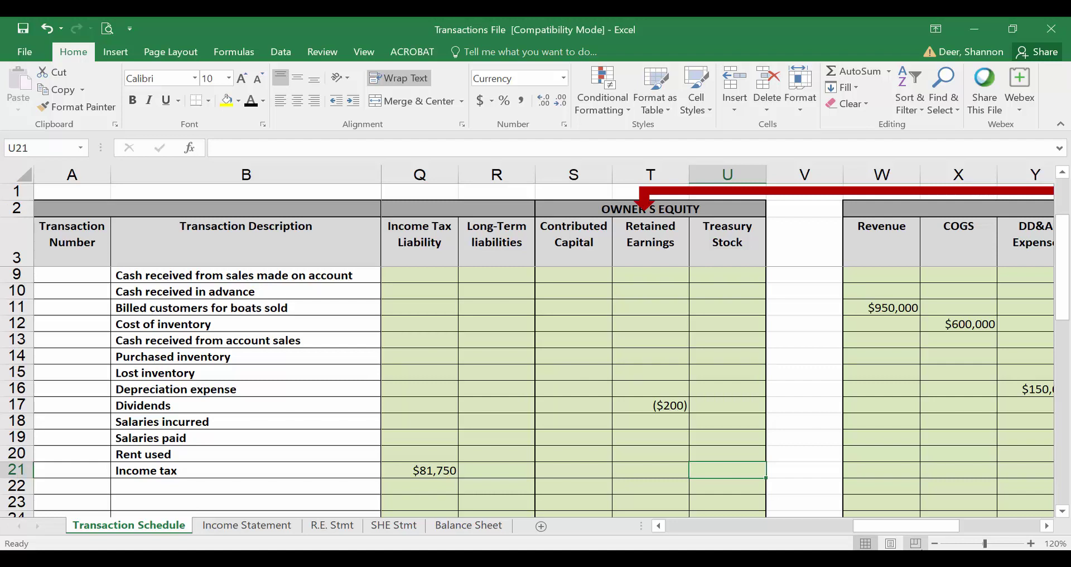
Enter =AB43 under Retained Earnings in row 22 (T22) to carry the period's net income into equity.
click(650, 470)
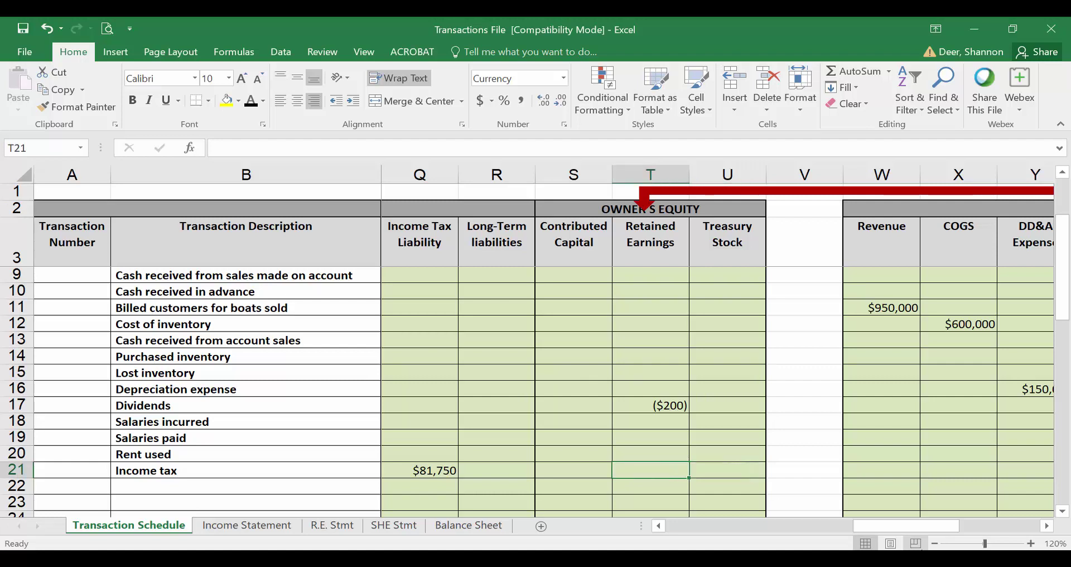
click(650, 486)
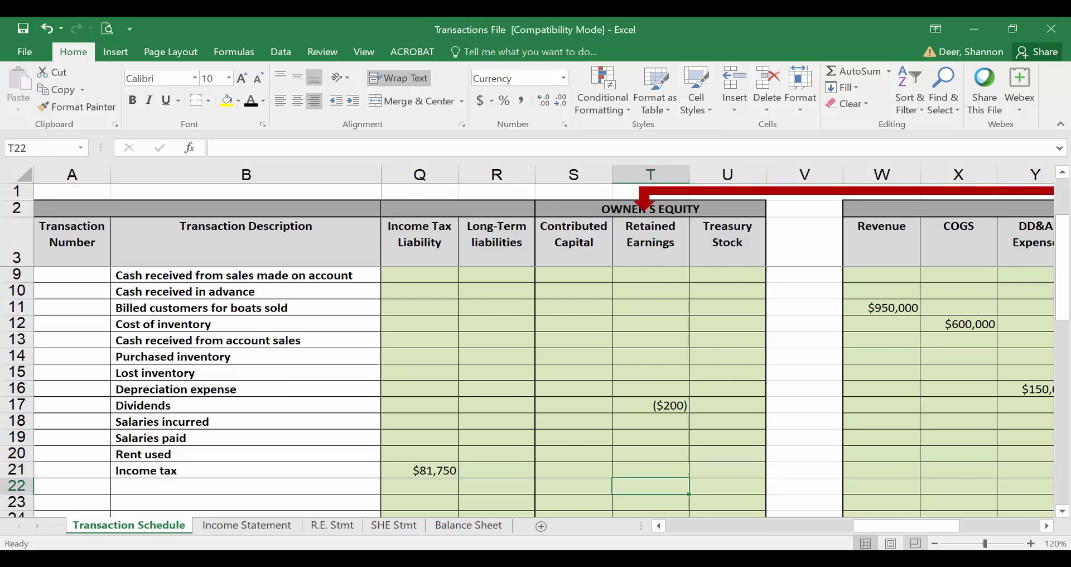
text(=)
key(Right)
key(Right)
key(Right)
key(Right)
key(Right)
key(Right)
key(Right)
key(Right)
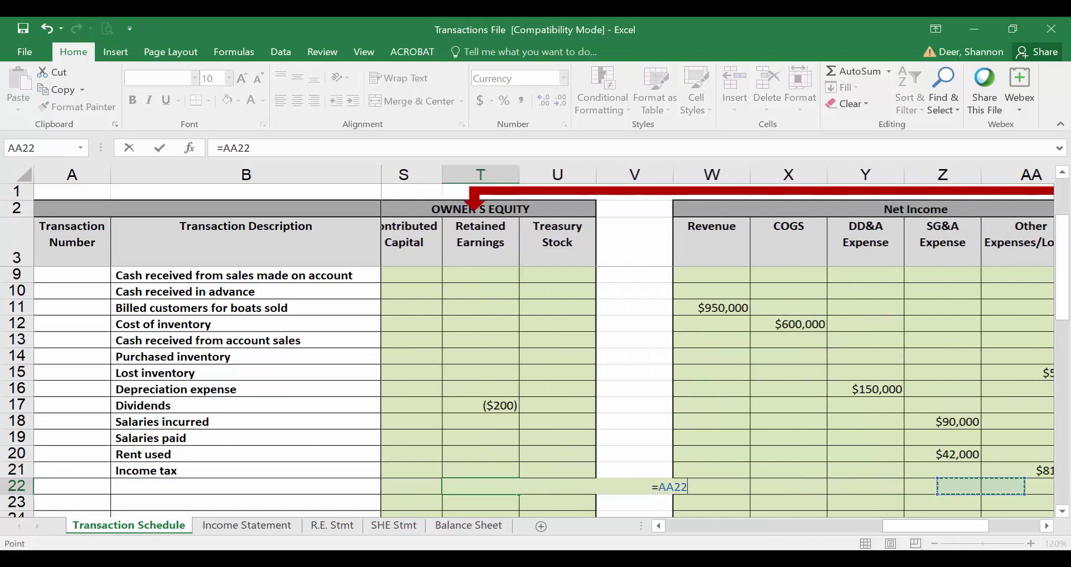
key(Down)
key(Down)
key(Down)
key(Down)
key(Down)
key(Down)
key(Down)
key(Down)
key(Down)
key(Down)
key(Down)
key(Down)
key(Down)
key(Down)
key(Down)
key(Down)
key(Down)
key(Down)
key(Down)
key(Down)
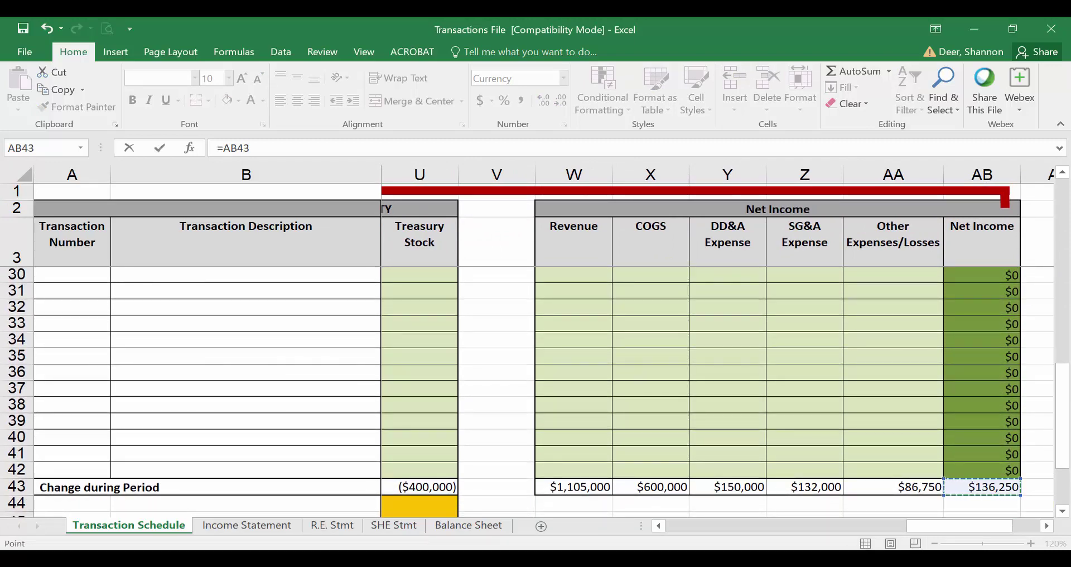
key(Return)
key(Up)
key(Left)
key(Up)
key(Right)
key(Up)
key(Up)
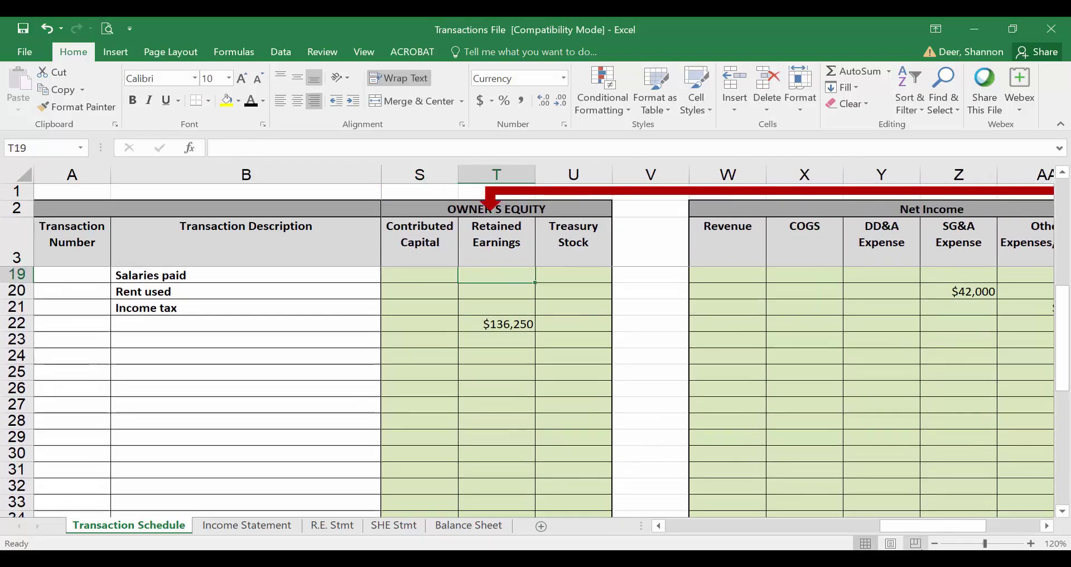
key(Down)
key(Down)
key(Down)
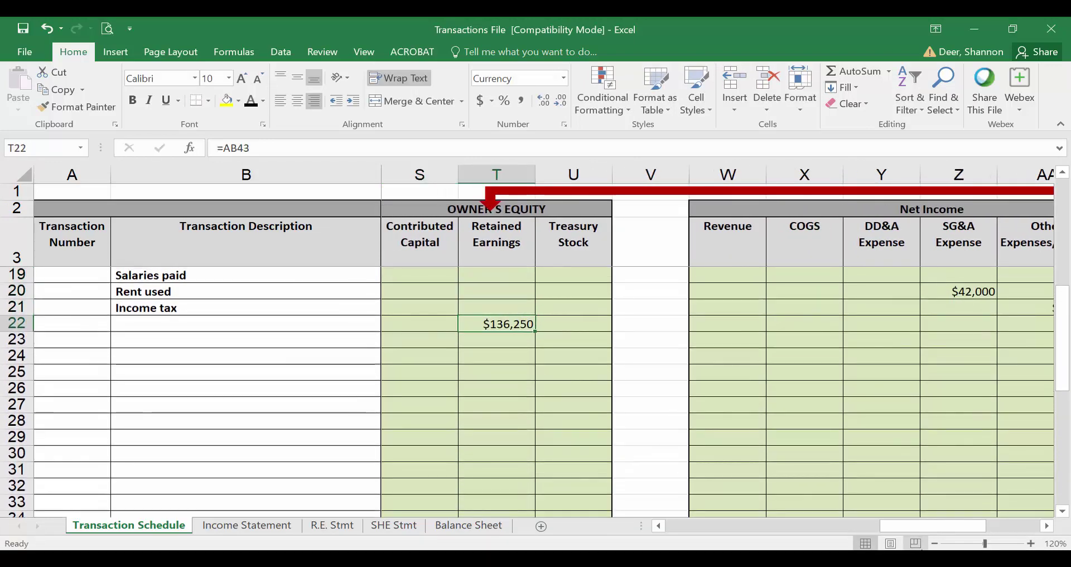
Label row 22 "Closing NI into RE" in the Transaction Description column (B22).
click(217, 325)
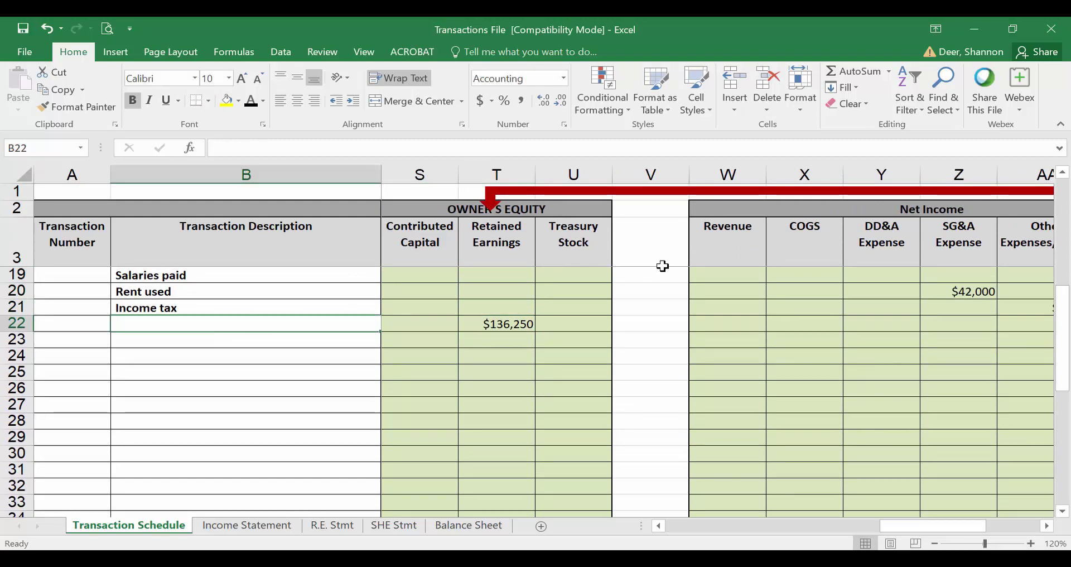
text(Closings)
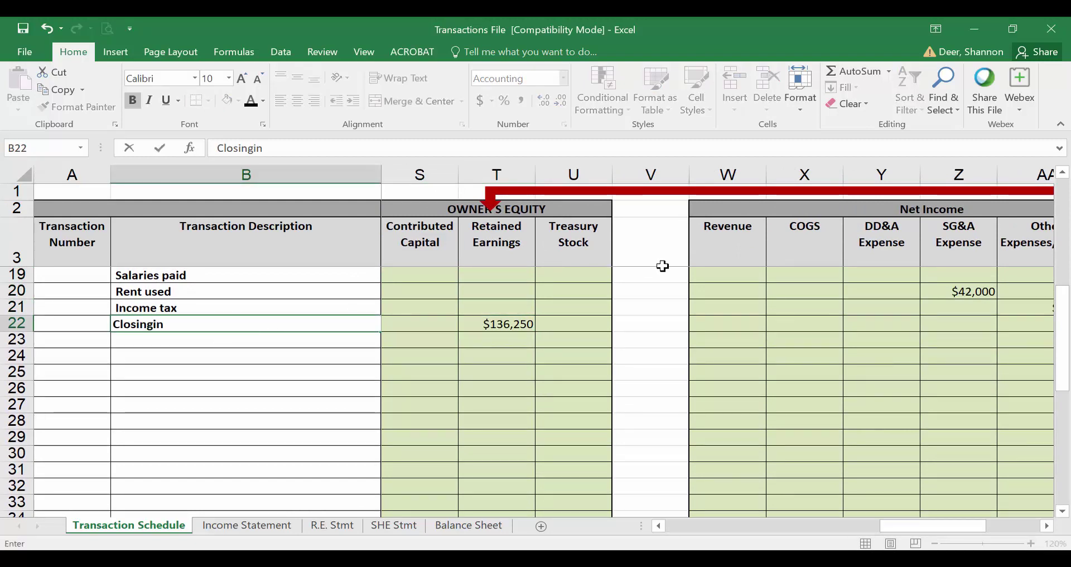
key(BackSpace)
text(NI)
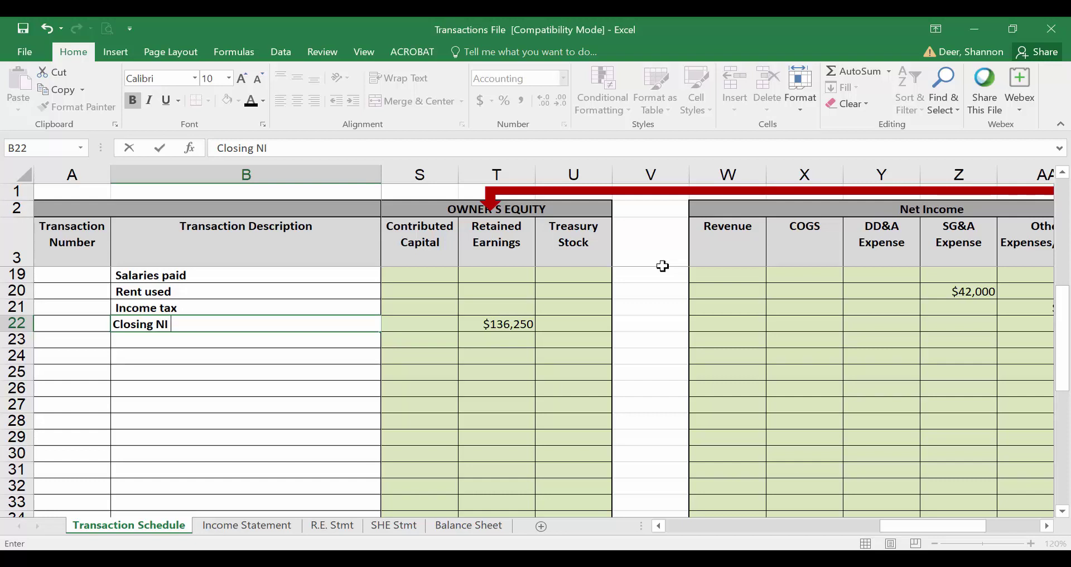
text( into RE)
key(Return)
key(Up)
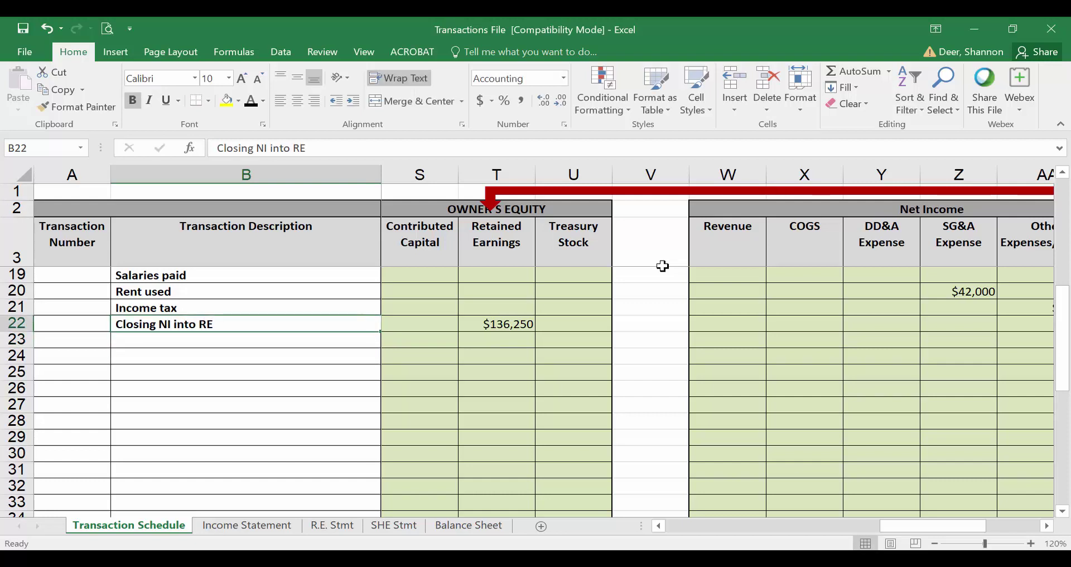
Examine the Retained Earnings closing entry and compare the Total Liabilities + Total Equity figure (N45) with Total Assets (C45).
click(528, 325)
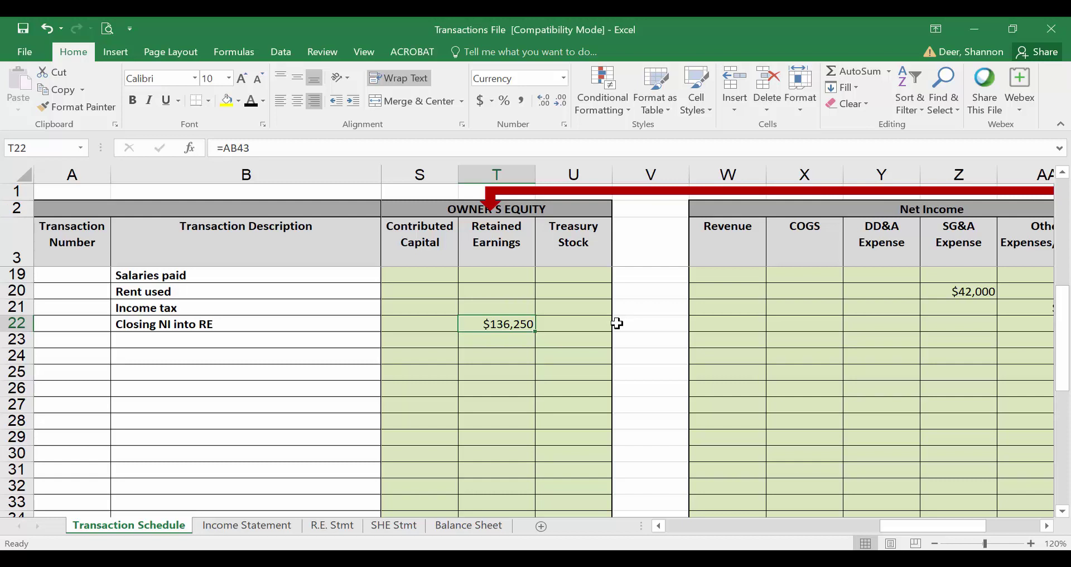
key(Down)
key(Page_Down)
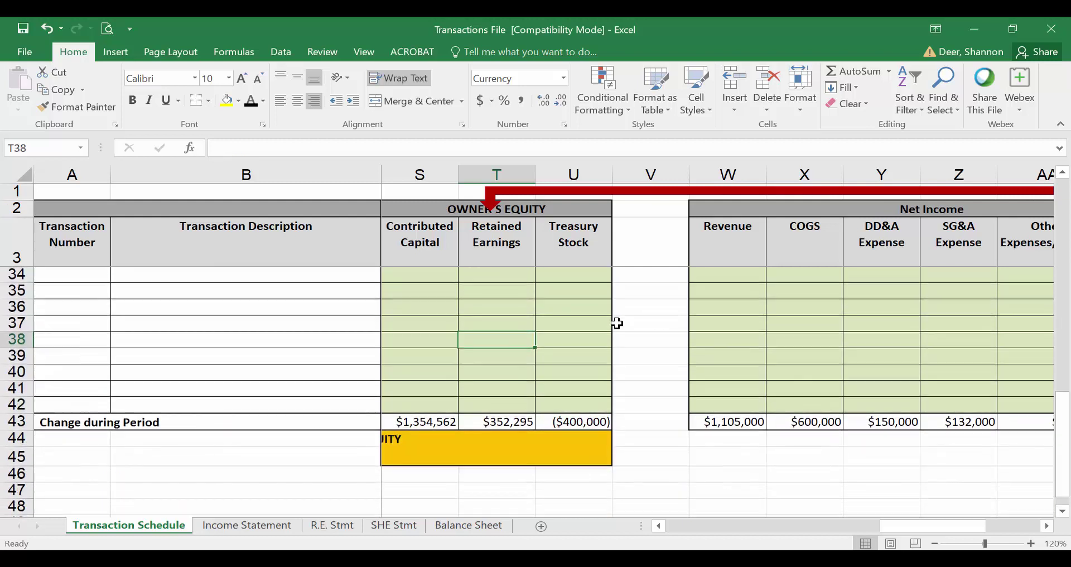
key(Down)
key(Down)
key(Down)
key(Down)
key(Down)
key(Down)
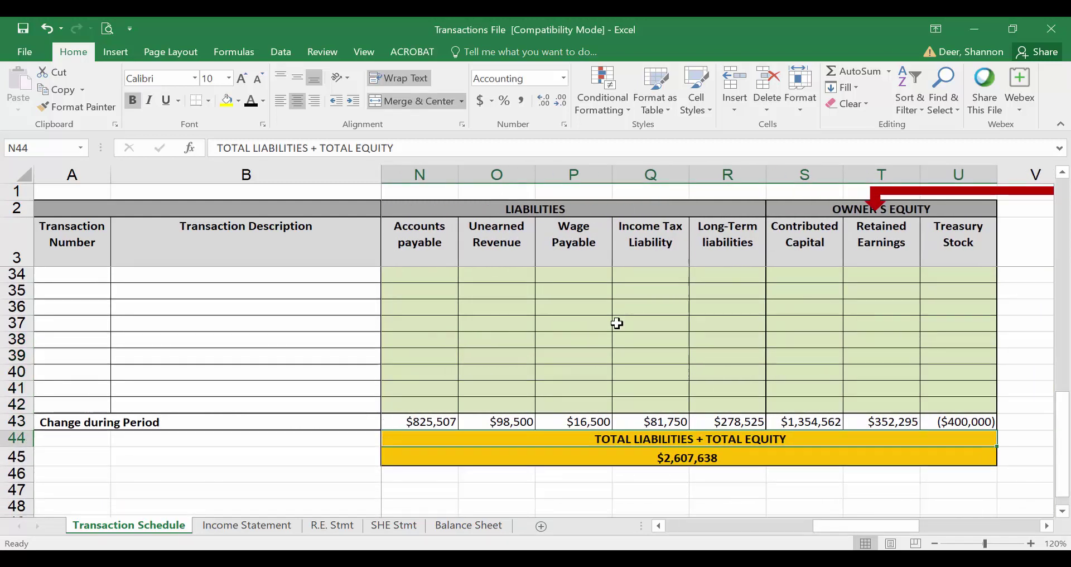
key(Down)
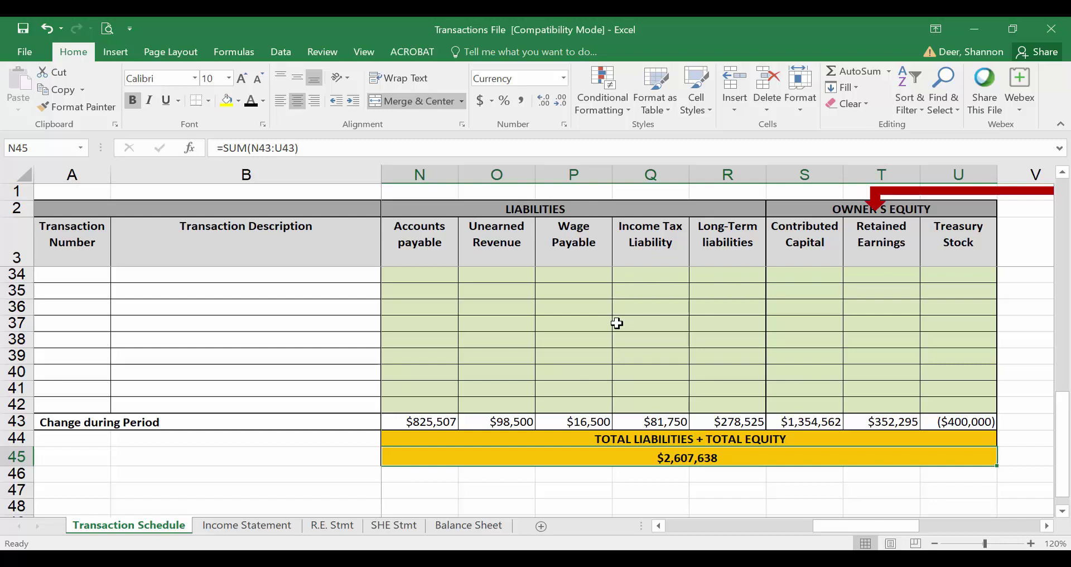
key(Left)
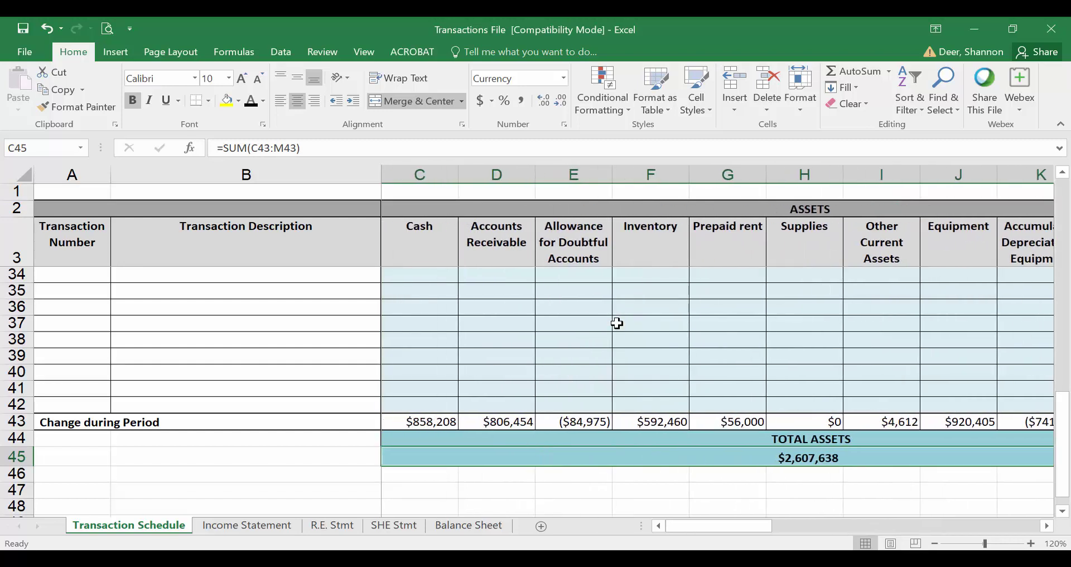
key(Right)
key(Left)
Look through the statement sheets in the Transactions File COMPLETED workbook and recheck Total Liabilities + Total Equity (N45) in Transactions File.
key(ctrl+c)
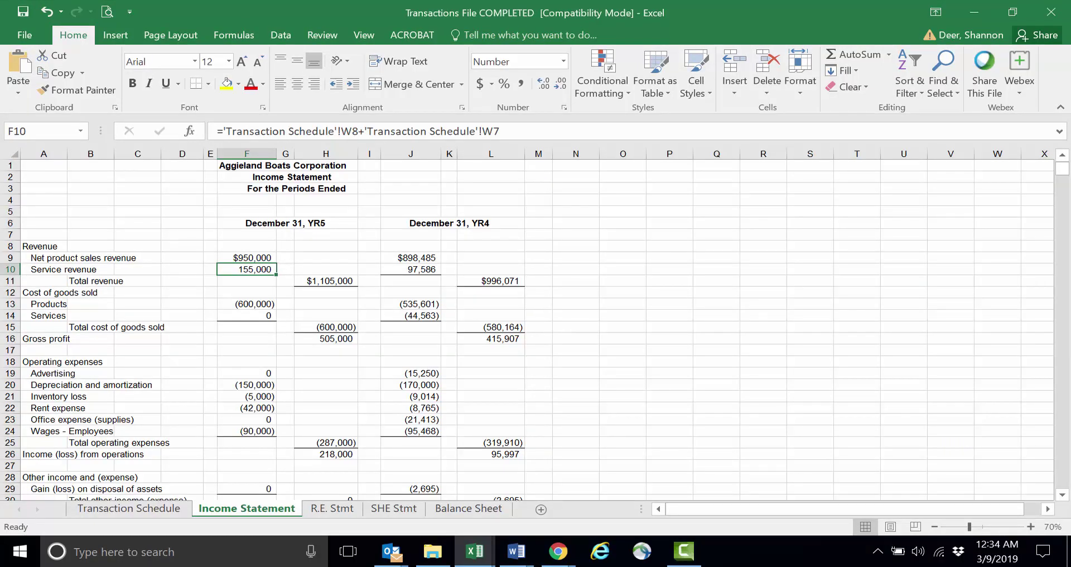
key(ctrl+Page_Down)
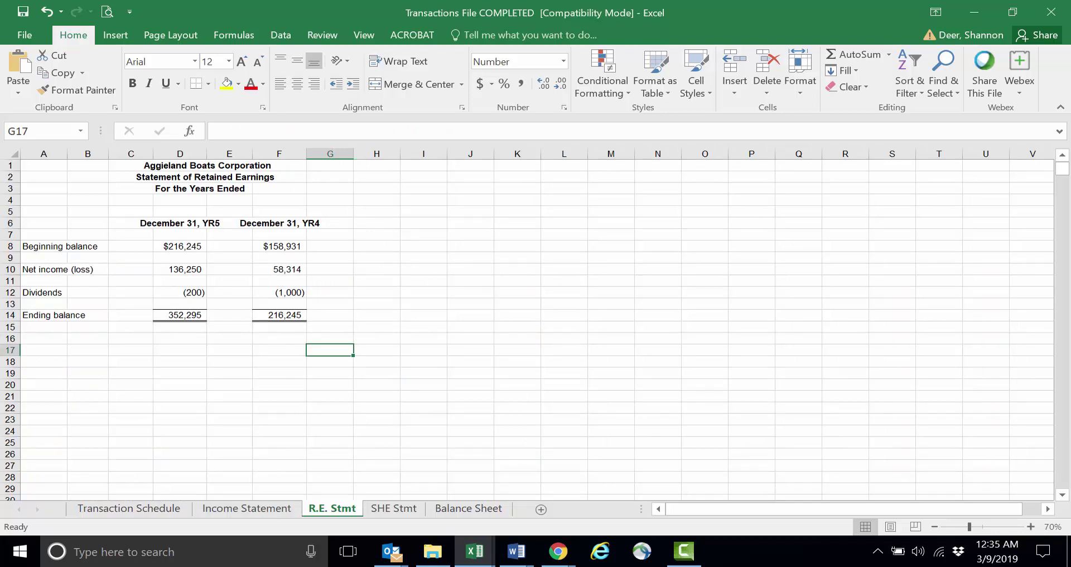
key(ctrl+Page_Down)
key(ctrl+Page_Down)
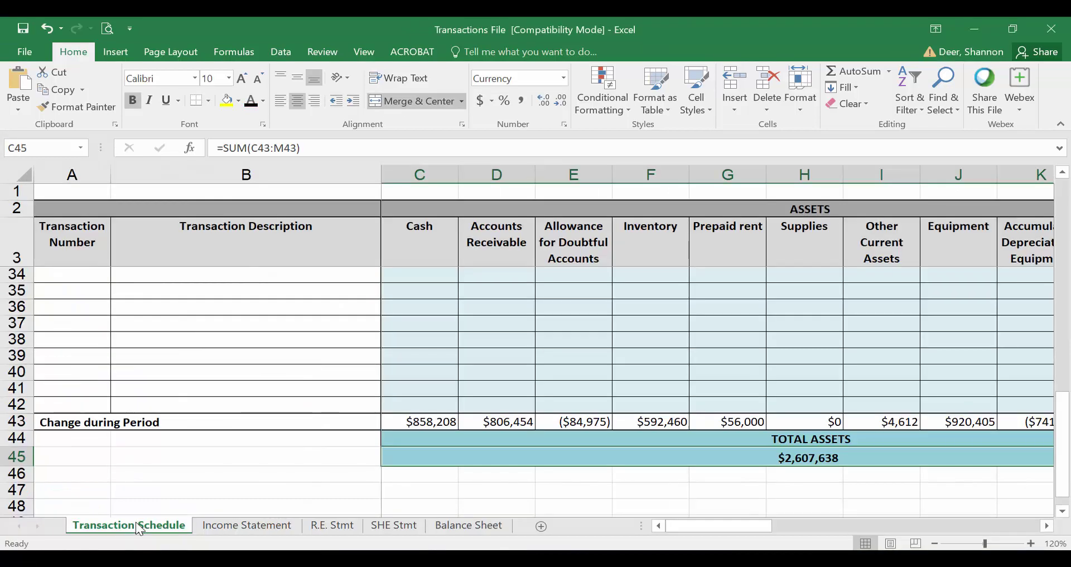
key(Right)
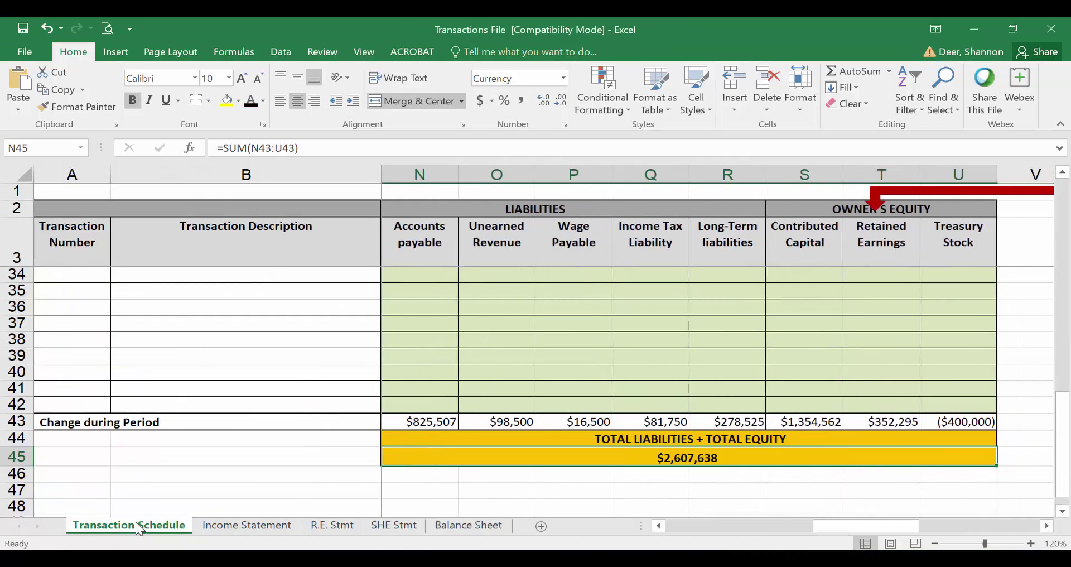